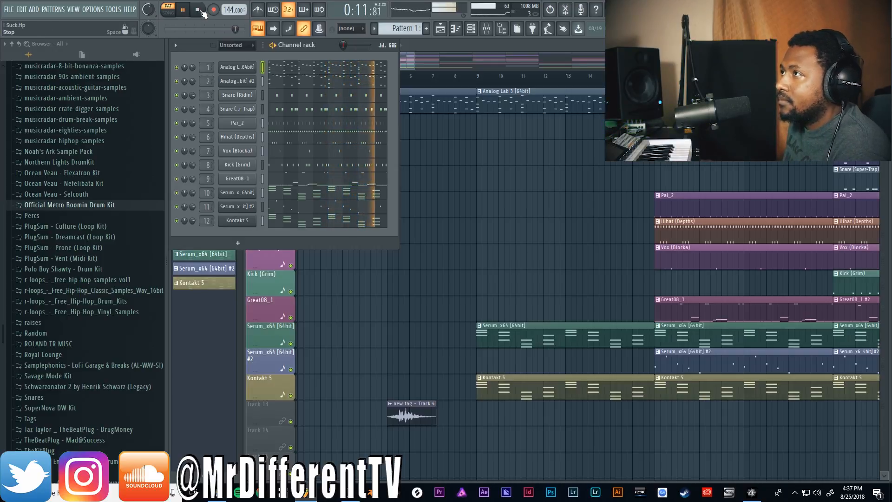
Stop playback and solo the first Analog Lab 3 channel, opening its instrument to view the preset.
click(201, 11)
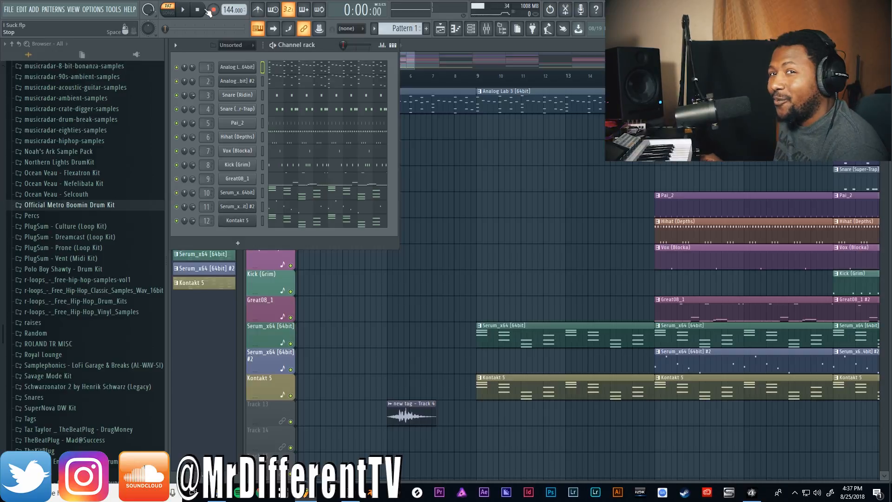
right_click(181, 69)
click(190, 70)
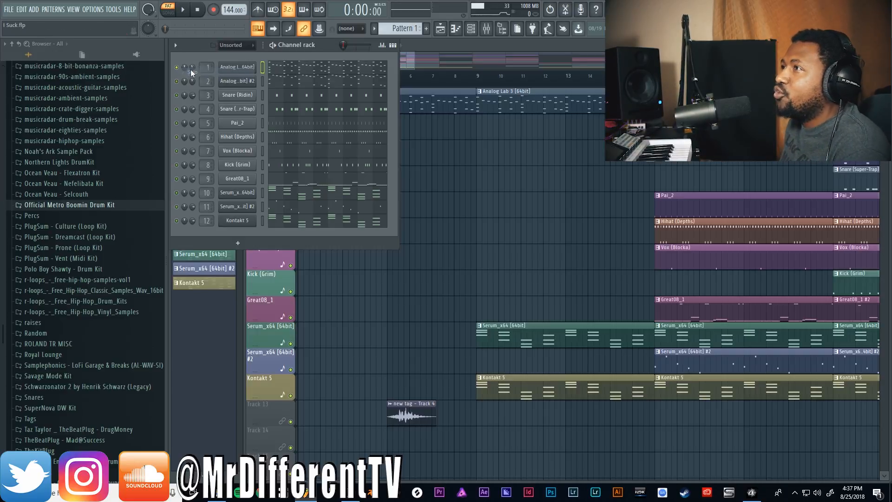
click(242, 65)
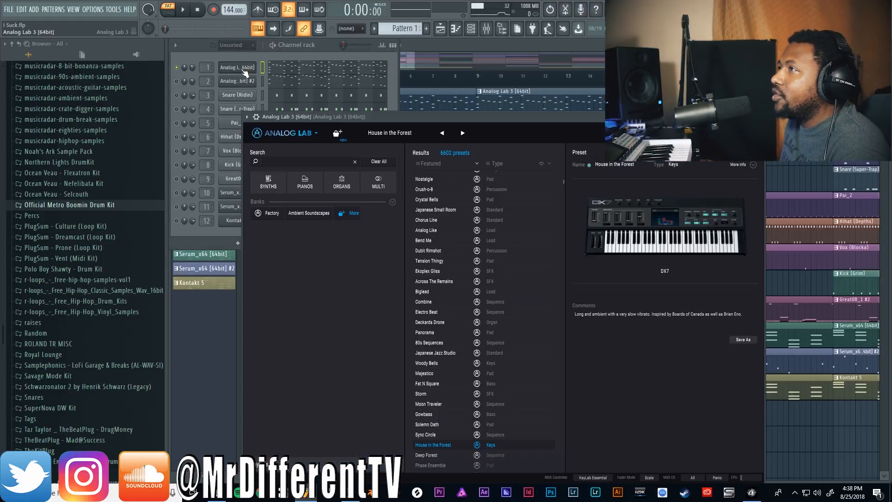
View the first Analog Lab 3 channel's notes in the piano roll and reopen its instrument from the channel rack.
click(299, 67)
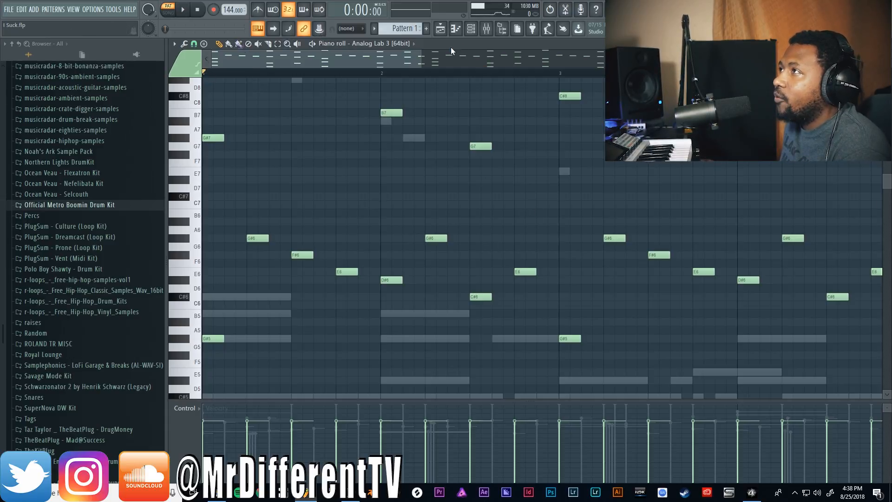
click(471, 30)
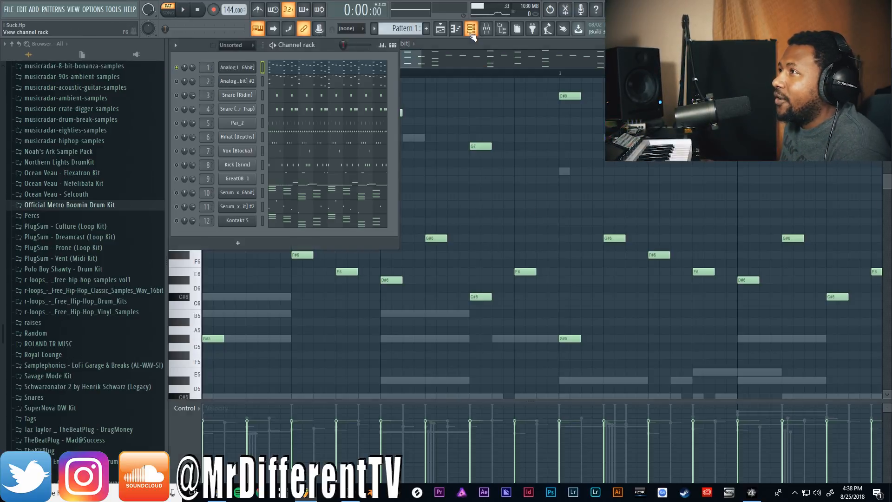
click(254, 70)
drag(444, 120, 371, 121)
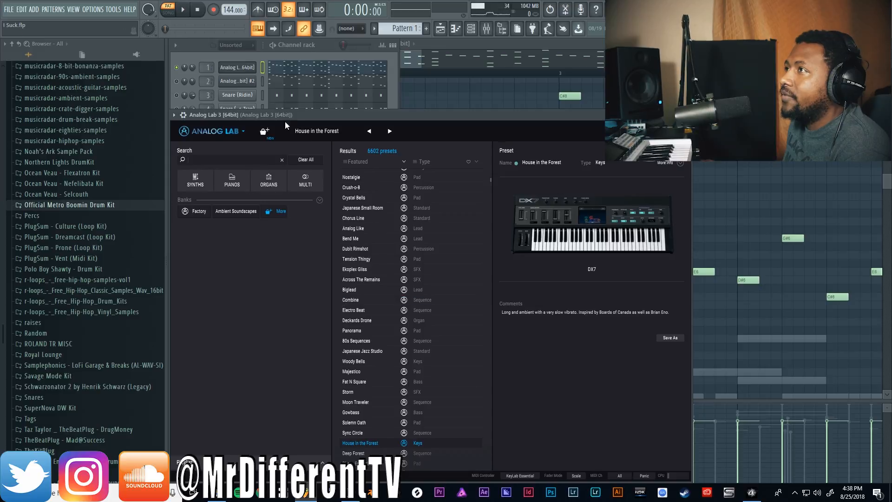
Play the soloed Analog Lab 3 melody while viewing its whole note sequence in the piano roll.
click(184, 10)
key(F5)
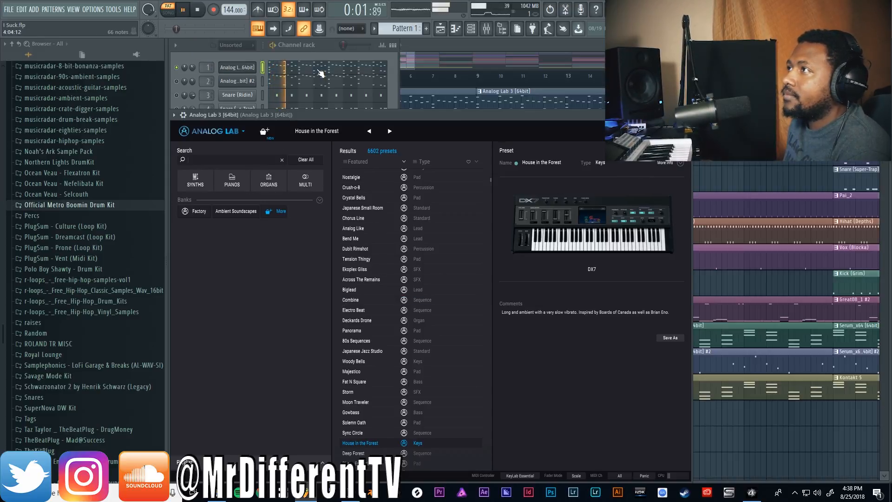
key(F7)
drag(422, 58, 764, 58)
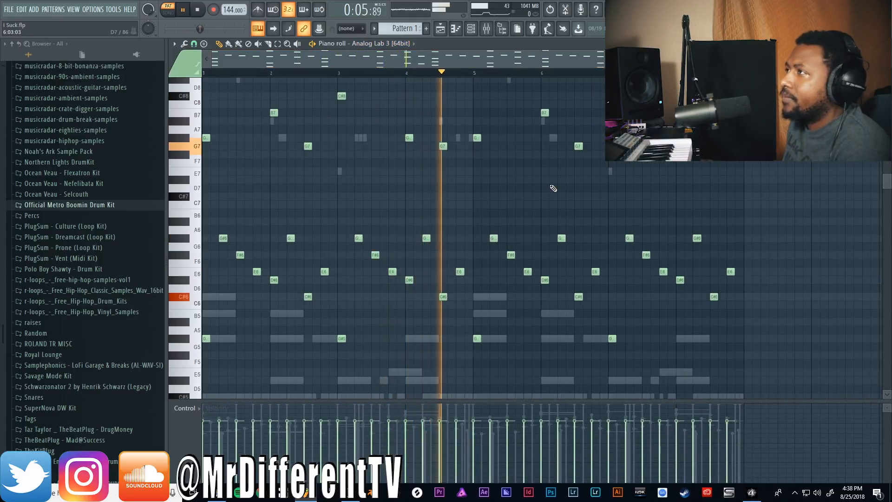
scroll(553, 188, up, 1)
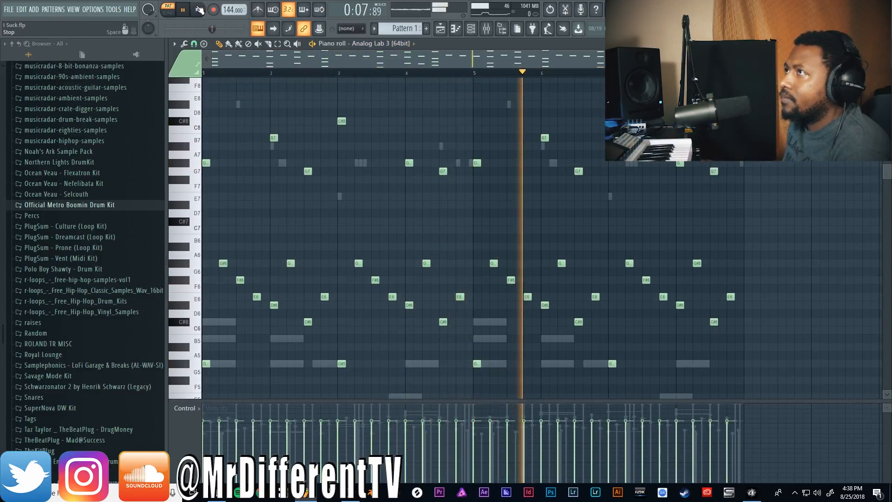
click(198, 9)
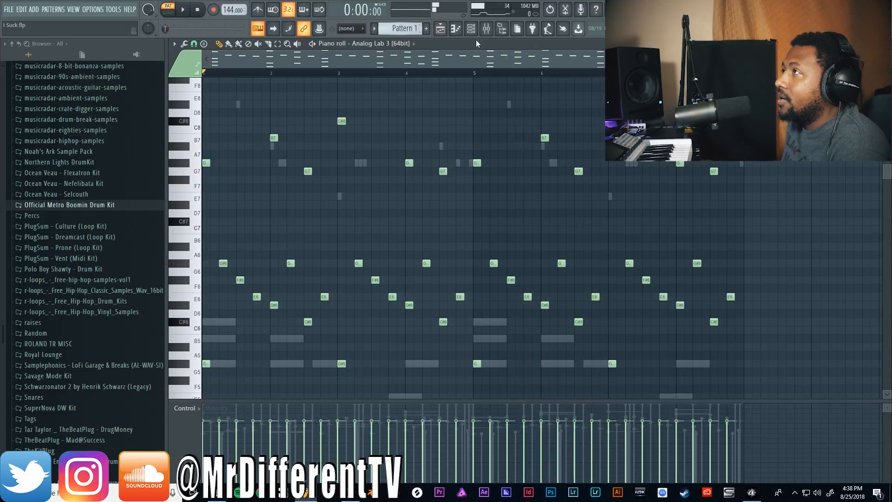
Examine the bx_console SSL 4000 E settings on the first Analog Lab 3 mixer track.
click(487, 28)
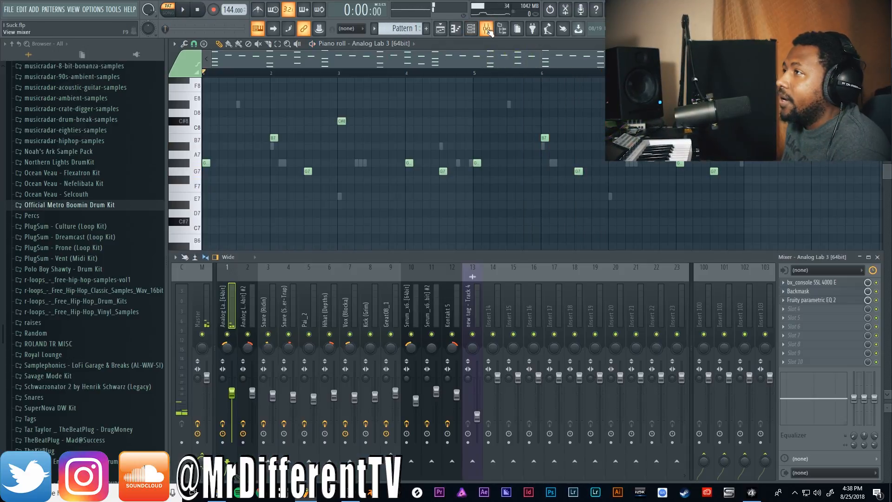
click(815, 283)
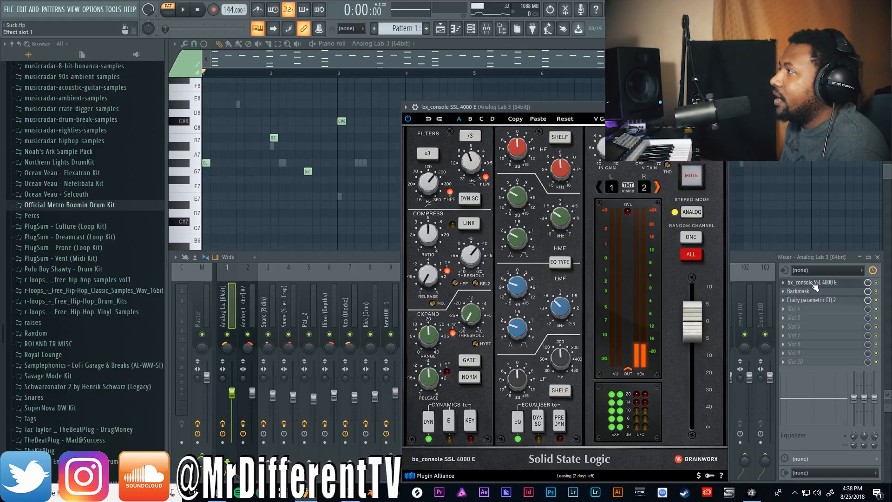
drag(551, 109, 320, 108)
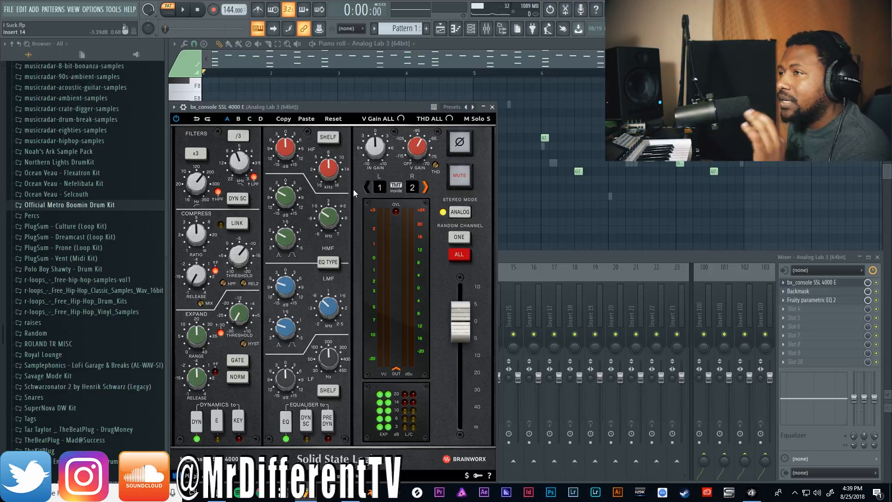
click(493, 108)
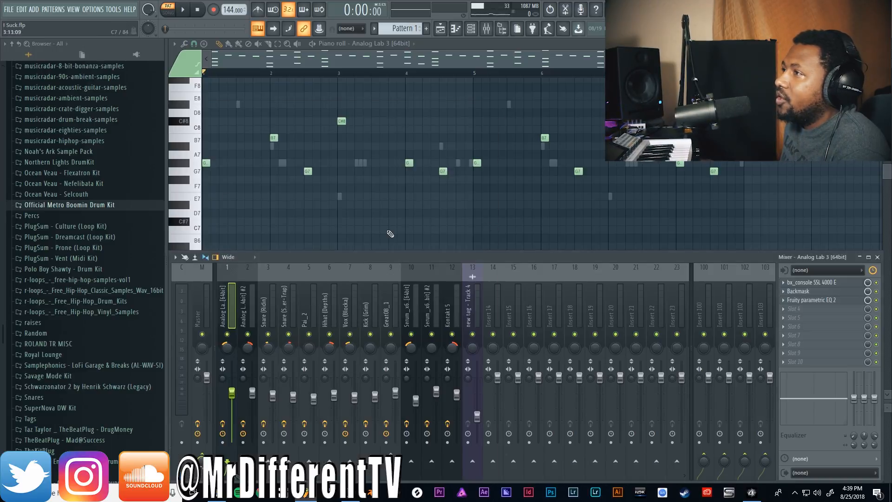
Examine the Backmask and Fruity parametric EQ 2 effects on the first Analog Lab 3 track, and recheck its SSL console.
click(835, 293)
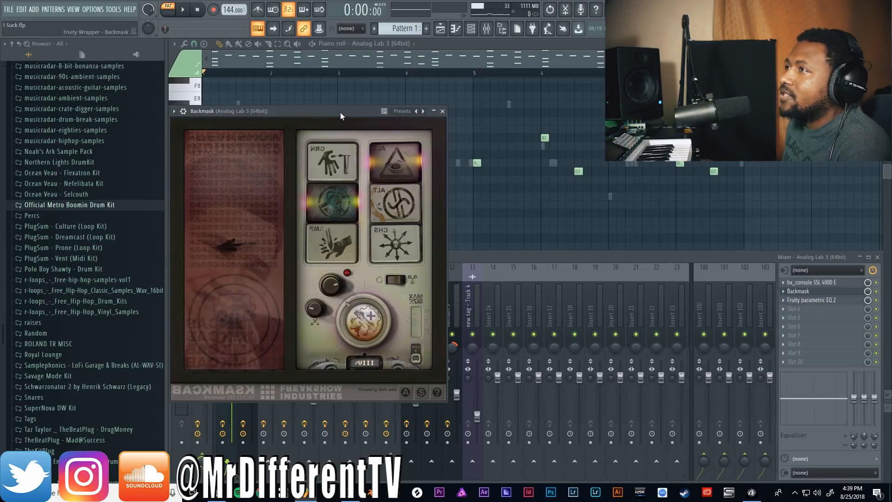
drag(340, 115, 339, 193)
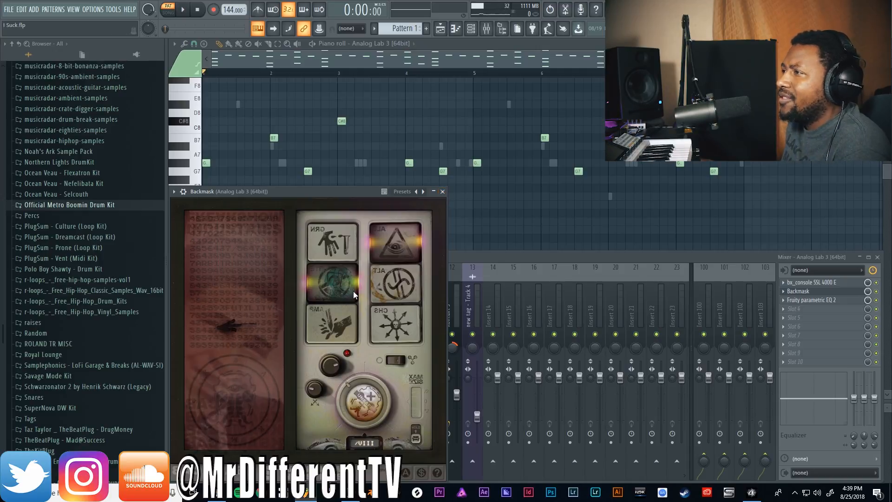
click(843, 292)
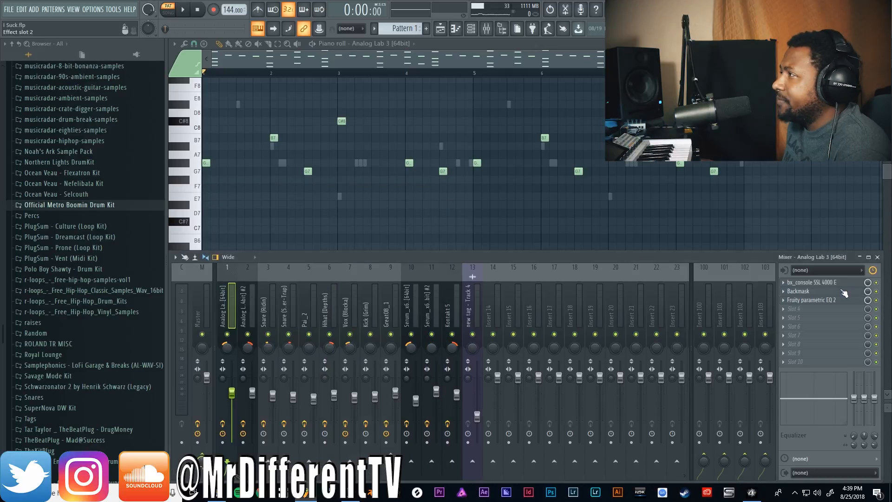
click(836, 301)
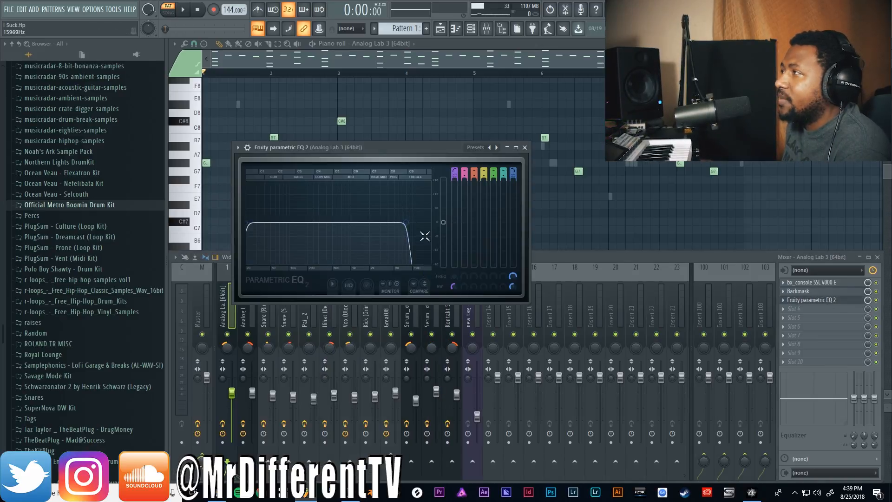
click(813, 282)
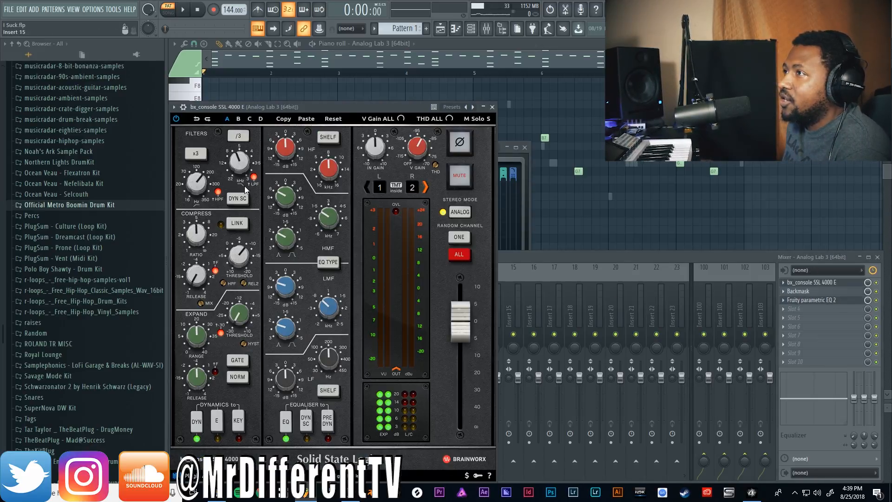
click(493, 107)
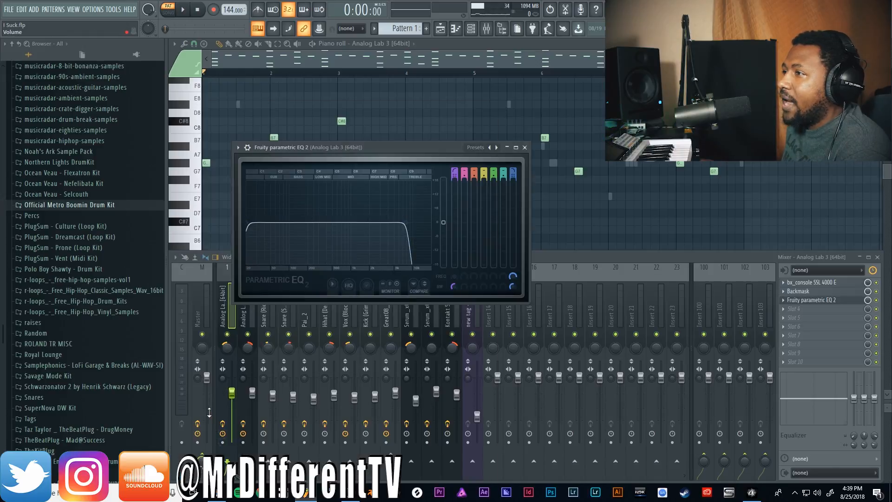
Play the soloed Analog Lab 3 melody with the parametric EQ open, and close the equalizer.
key(space)
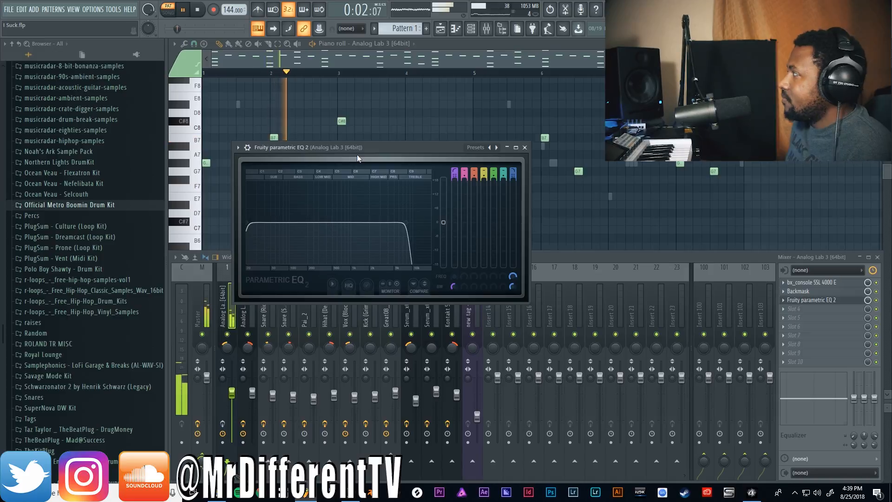
key(space)
key(space)
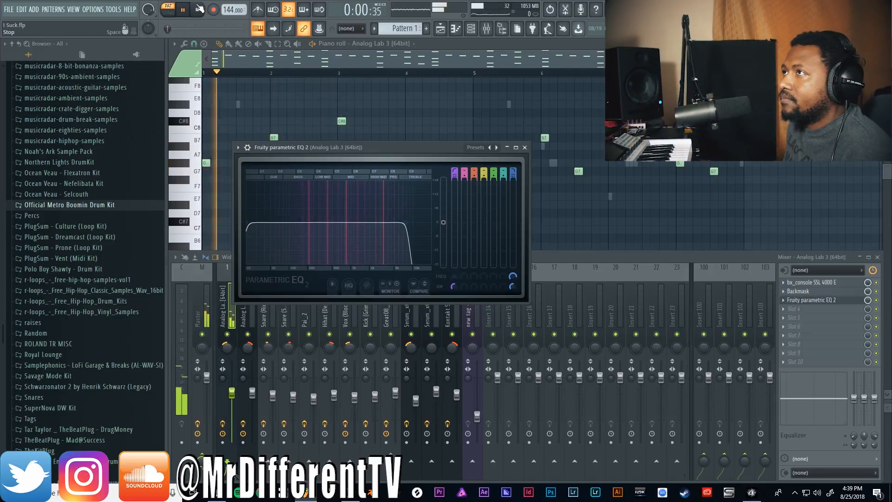
click(199, 10)
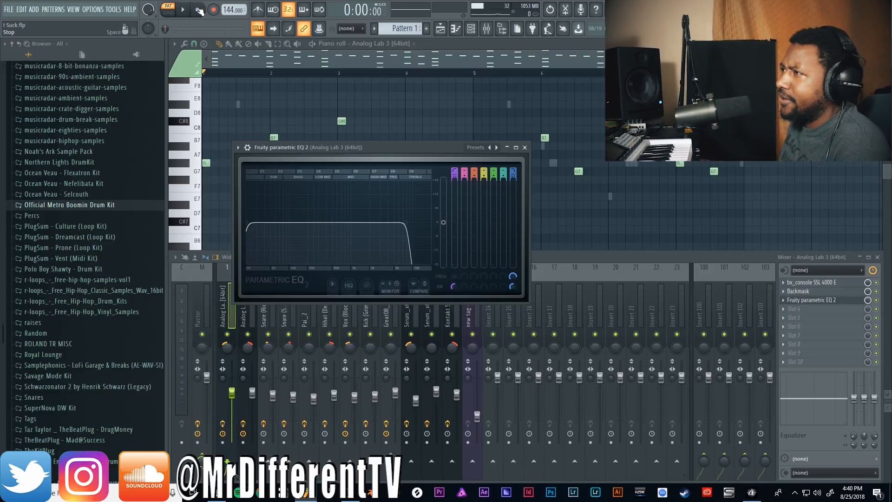
click(525, 147)
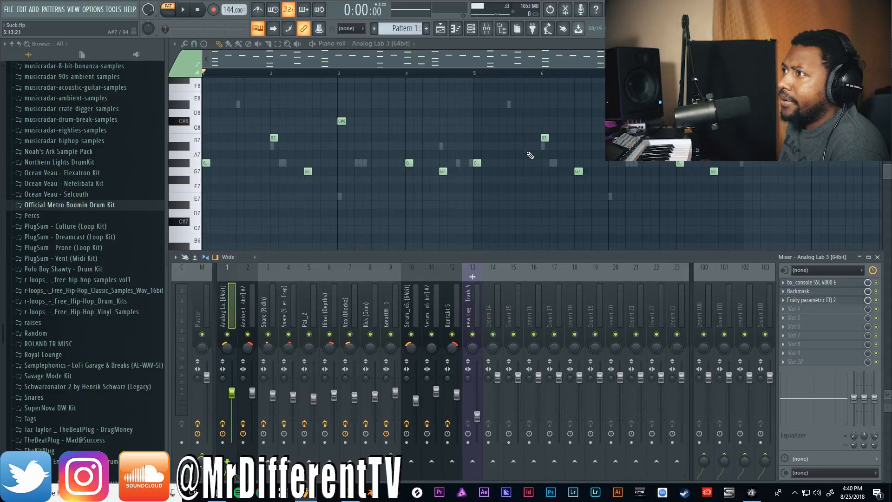
Close the piano roll, solo the second Analog Lab 3 channel and view its instrument preset.
click(456, 29)
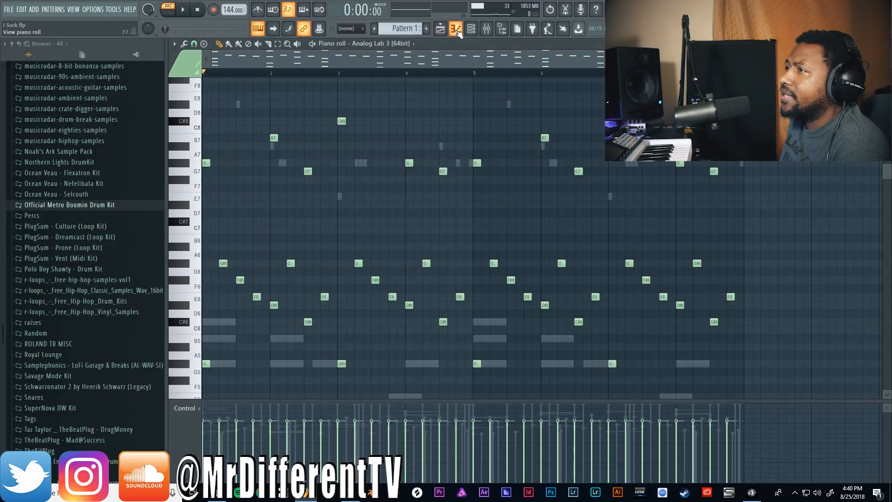
click(455, 29)
click(324, 46)
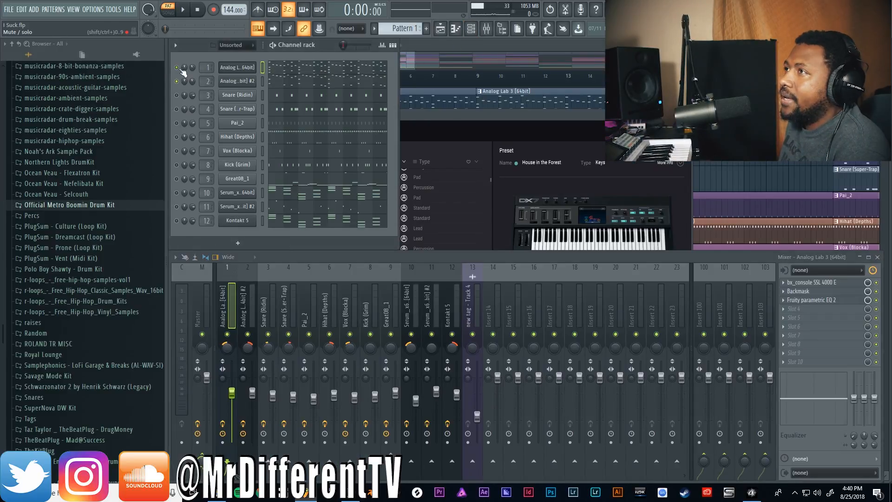
click(241, 77)
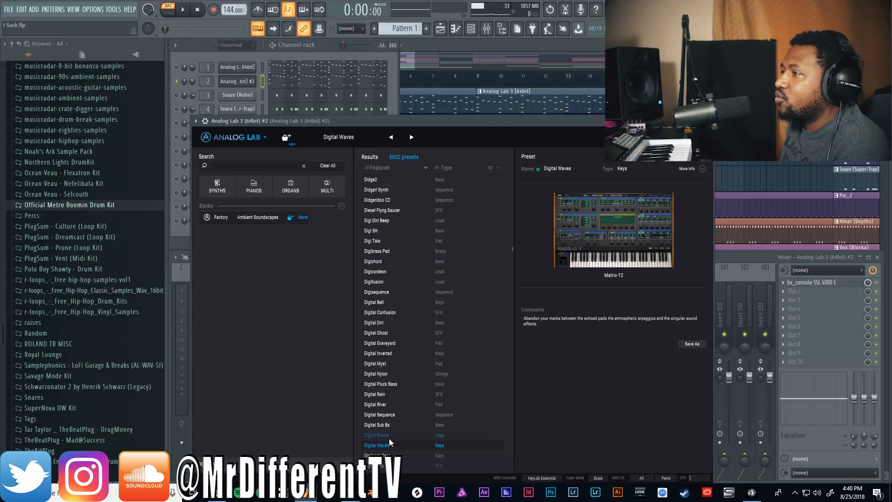
click(707, 121)
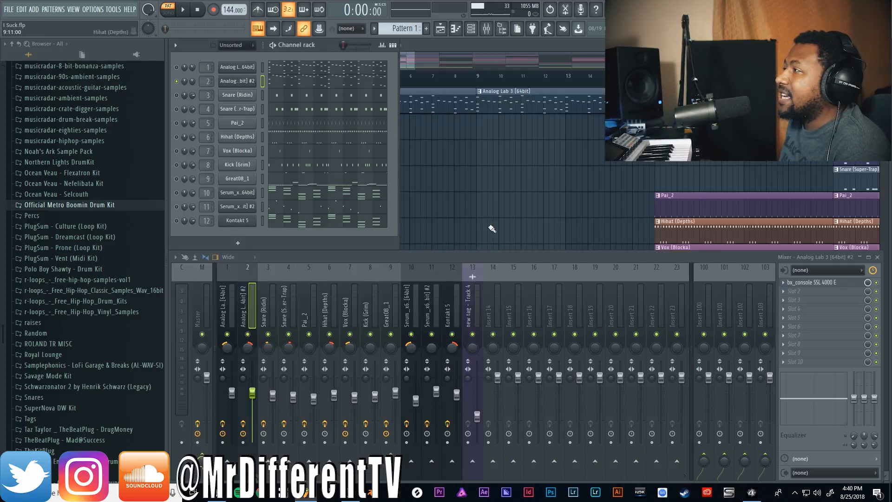
Listen to the second Analog Lab 3 melody alone and together with the first Analog Lab 3 channel.
click(185, 13)
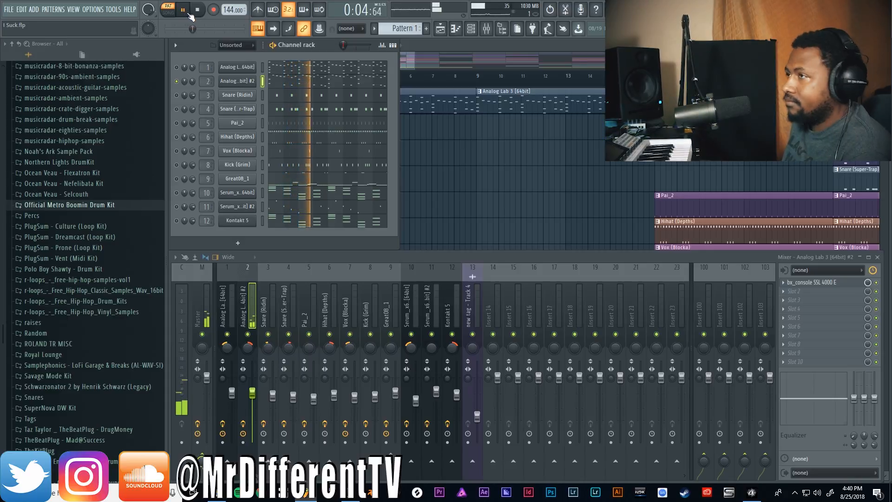
click(207, 13)
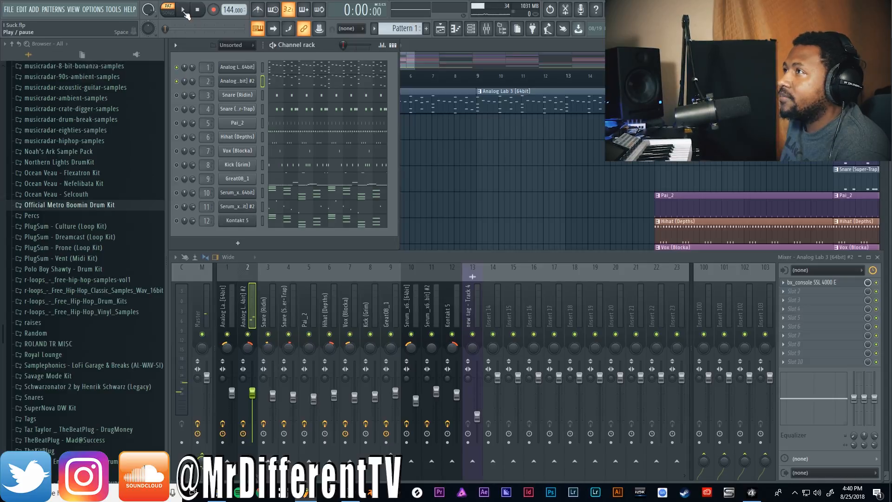
click(184, 11)
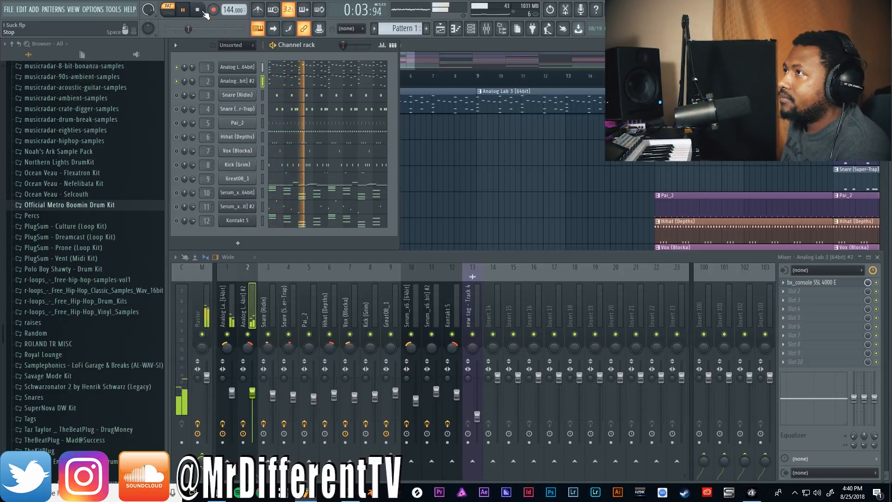
click(206, 14)
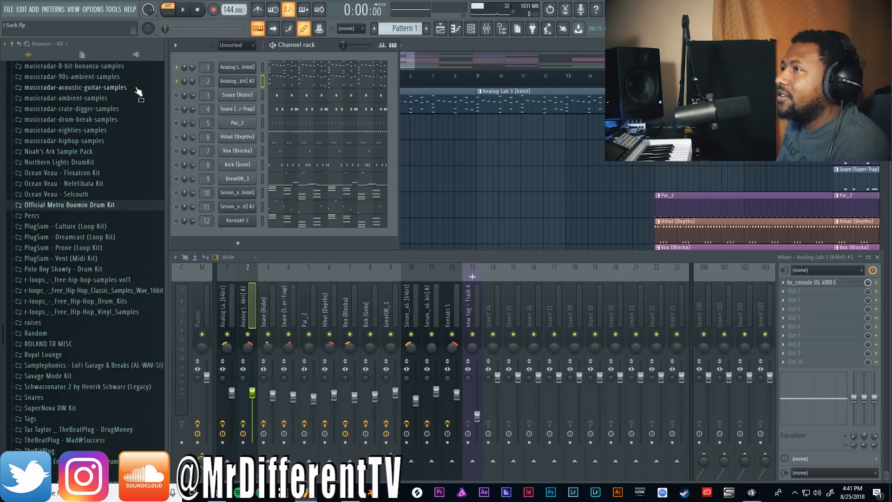
Solo the Snare (Ridin) channel and play the pattern to hear it alone.
right_click(177, 96)
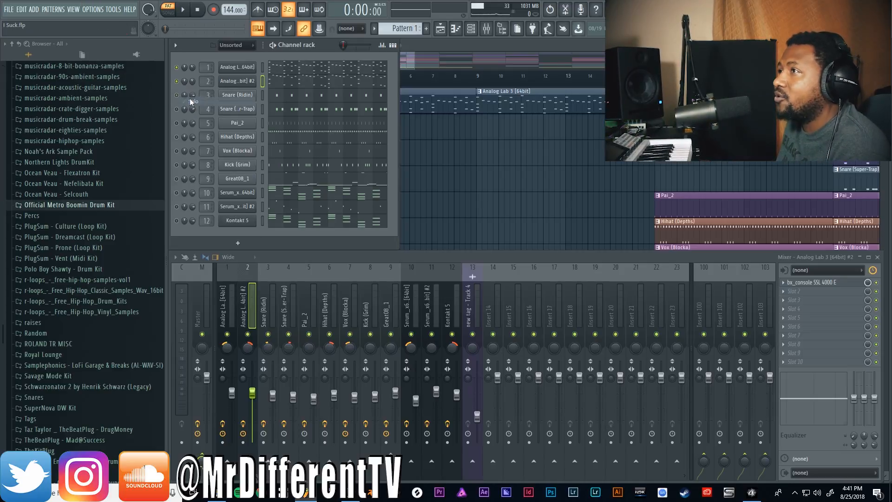
click(190, 100)
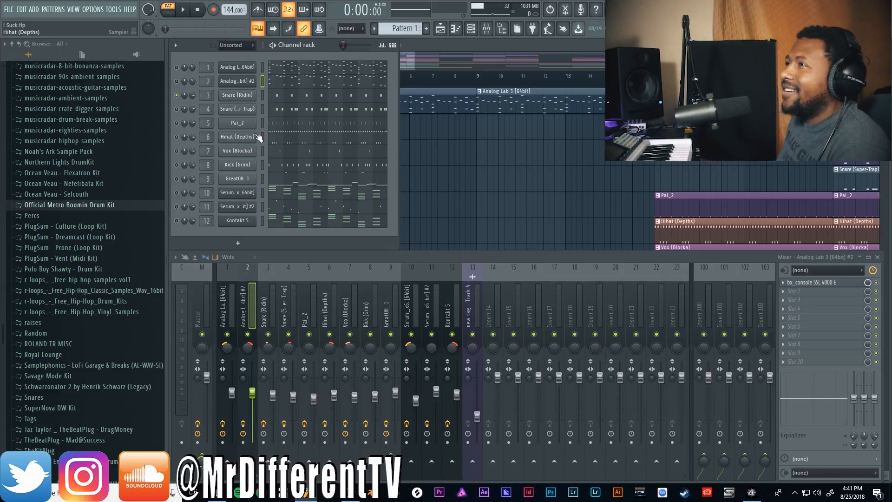
click(186, 11)
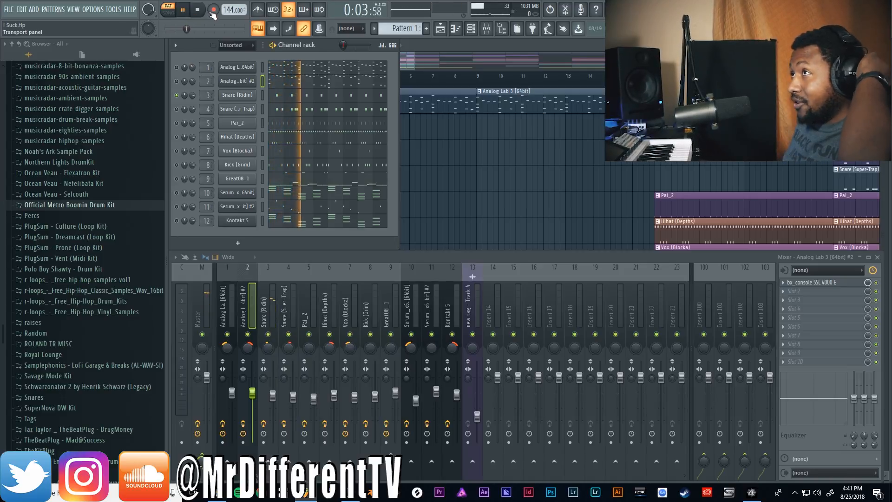
Stop playback, view the Snare (Ridin) mixer effects, and play it together with the Snare (Super-Trap) channel.
key(space)
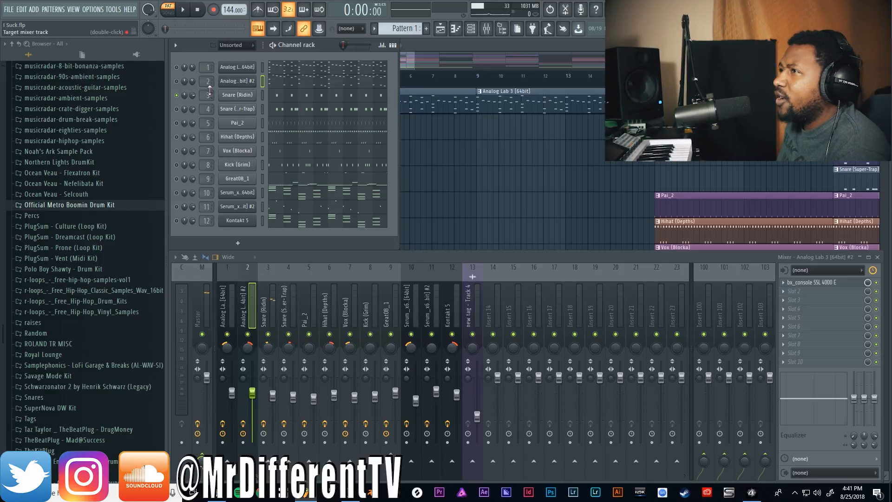
click(263, 310)
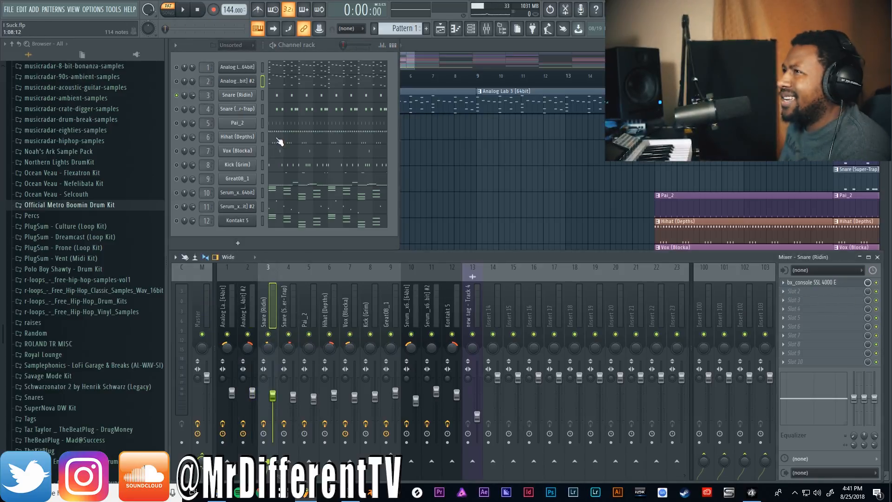
click(177, 109)
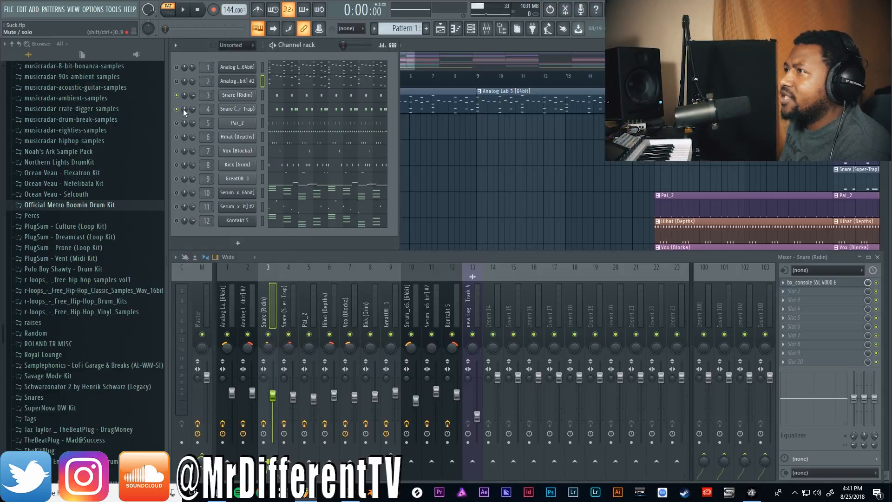
click(186, 10)
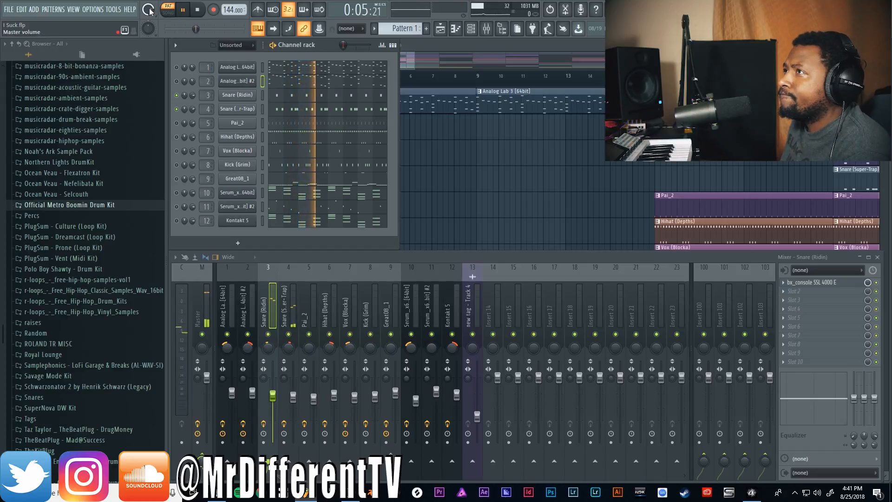
click(198, 10)
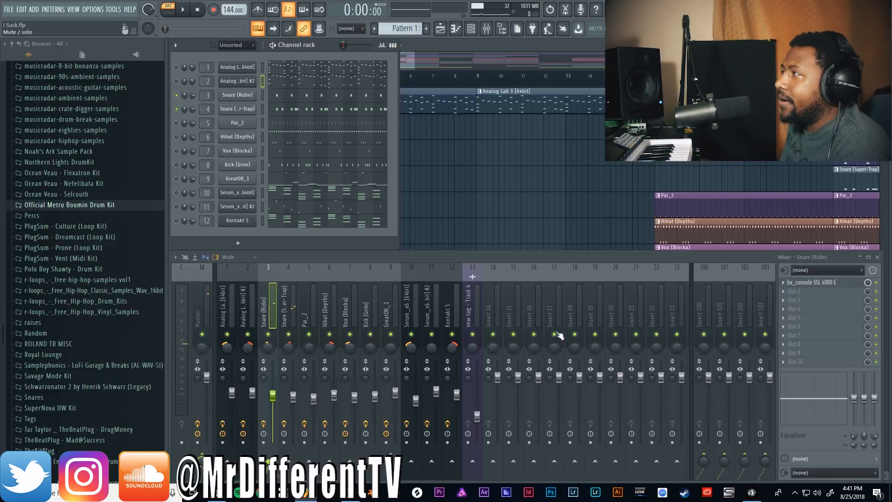
View the Backmask effect on the Snare (Super-Trap) mixer track and close its window.
click(293, 317)
click(830, 293)
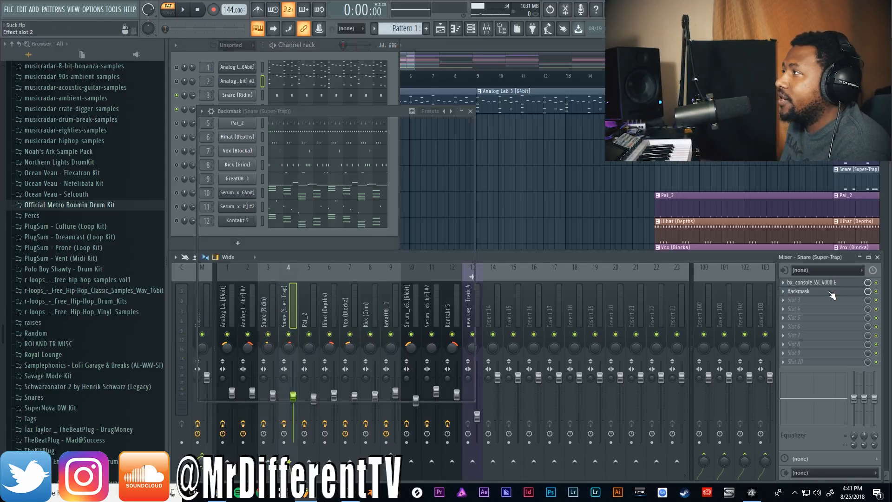
click(470, 111)
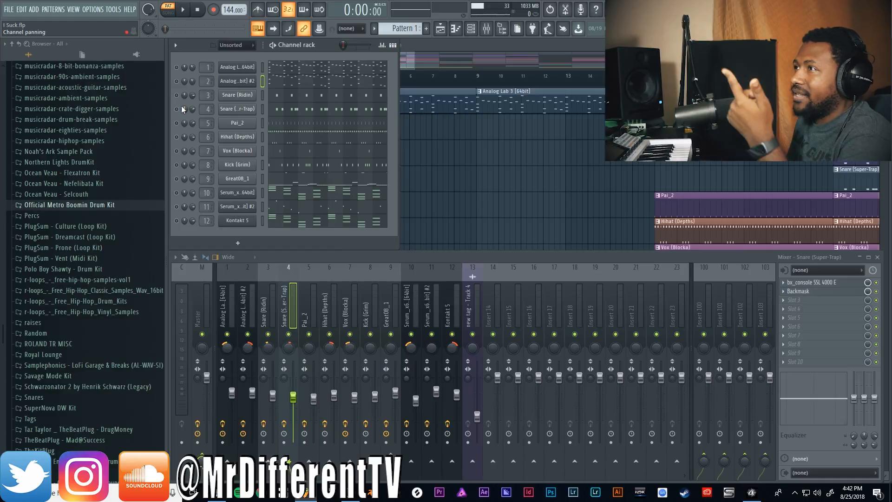
Switch Reverse on and back off for the Snare (Super-Trap) sample to demonstrate it, and close the channel settings.
click(238, 109)
click(347, 220)
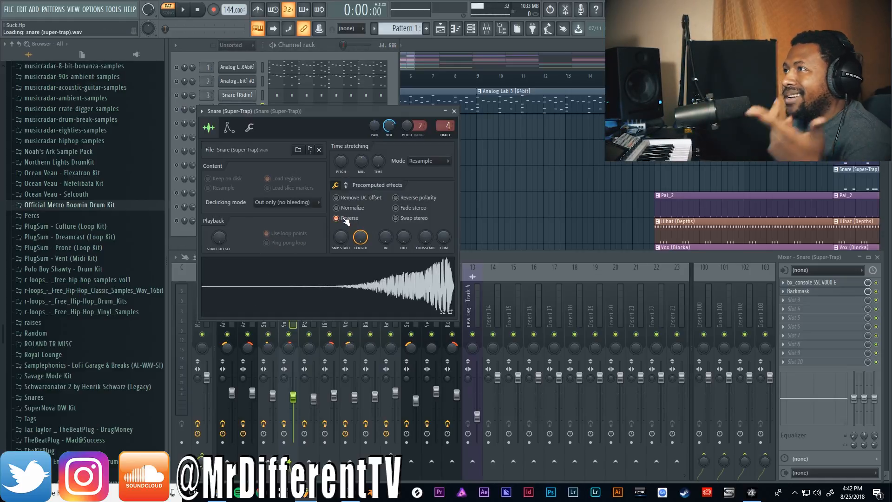
click(346, 220)
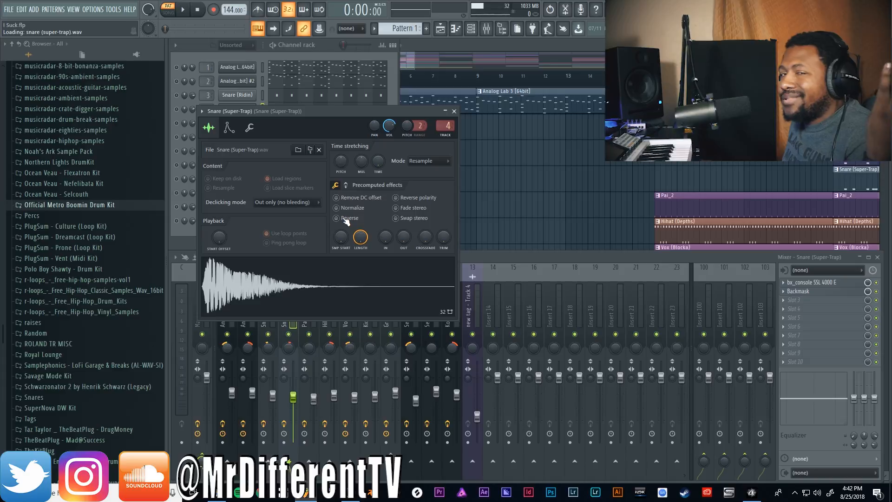
click(454, 111)
Solo the Pai_2 channel, play it alone and view its notes in the piano roll.
click(177, 123)
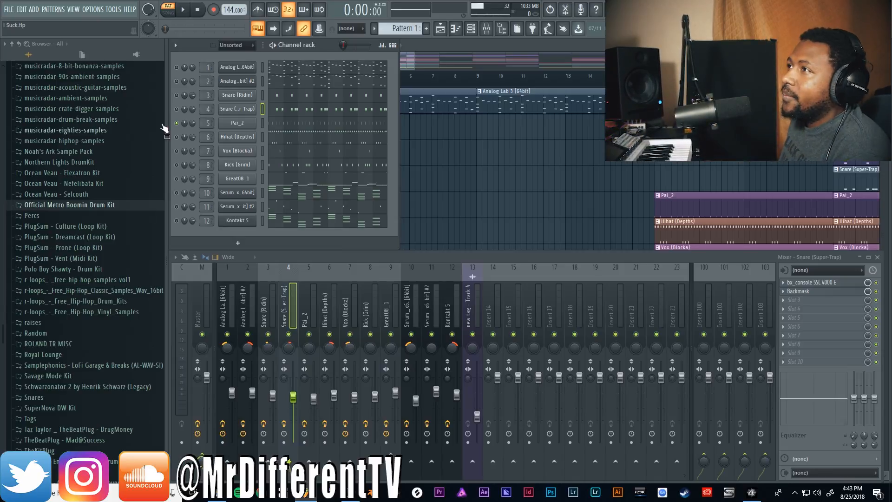
click(189, 12)
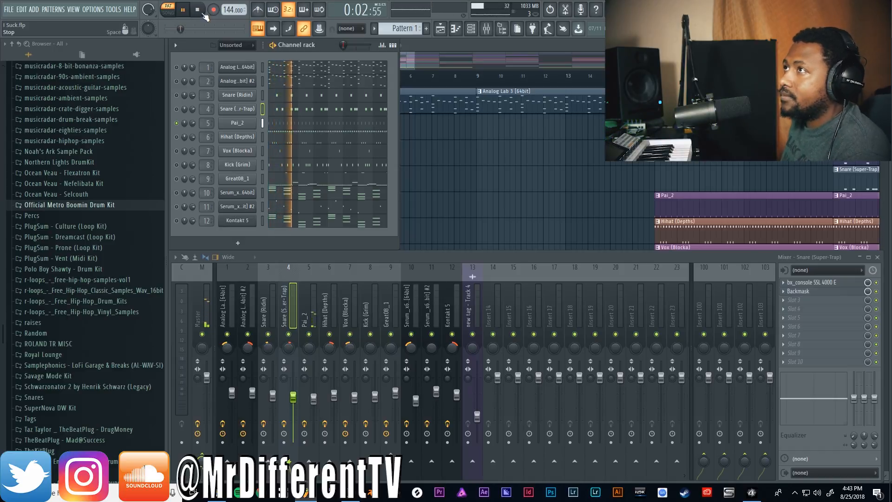
key(space)
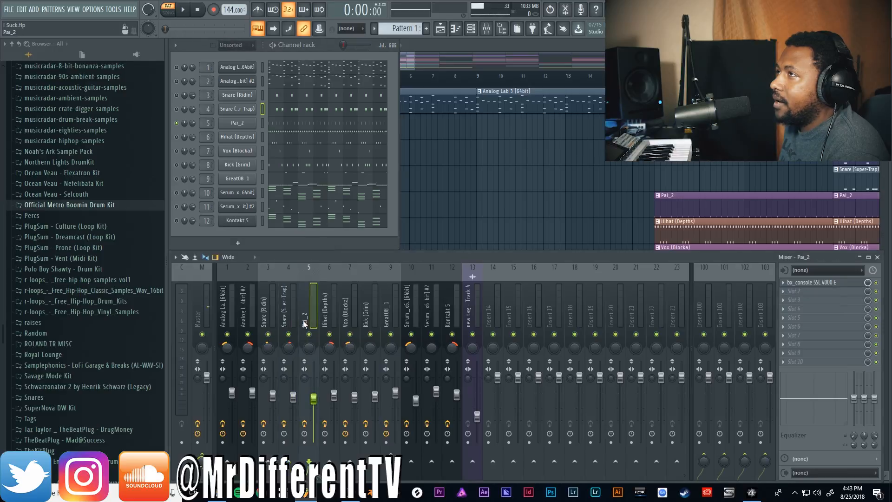
click(296, 128)
scroll(307, 205, down, 5)
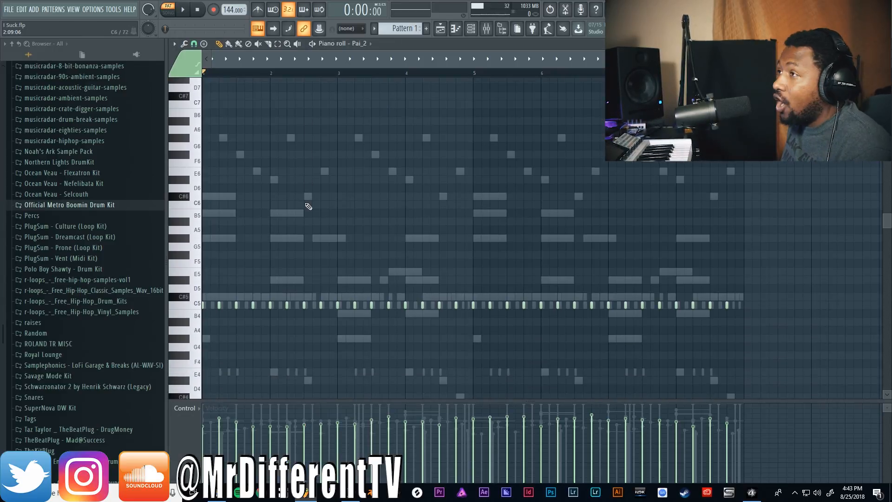
Try the piano roll randomizer's Pattern generation on the Pai_2 notes and close it without accepting.
key(alt+r)
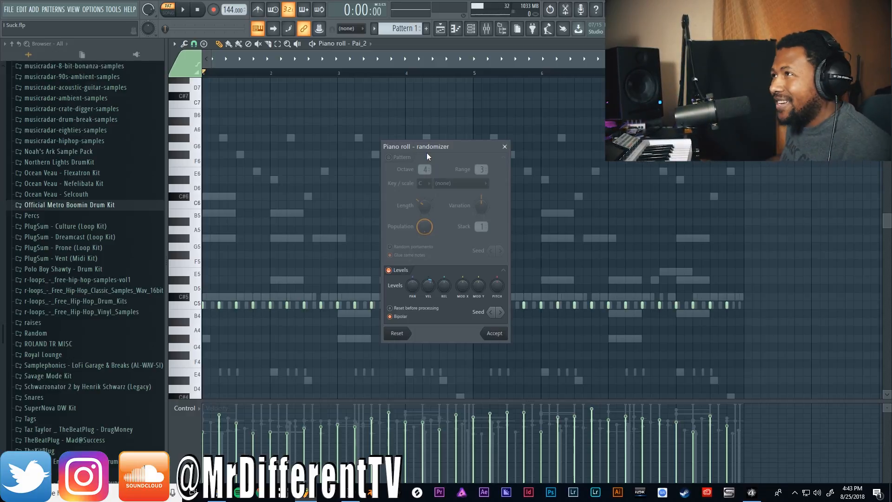
click(407, 157)
click(404, 158)
click(404, 158)
click(403, 158)
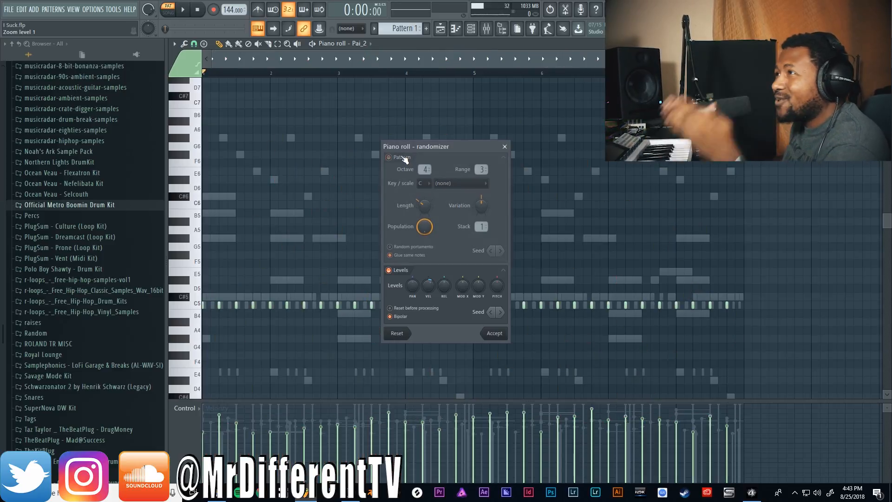
click(404, 158)
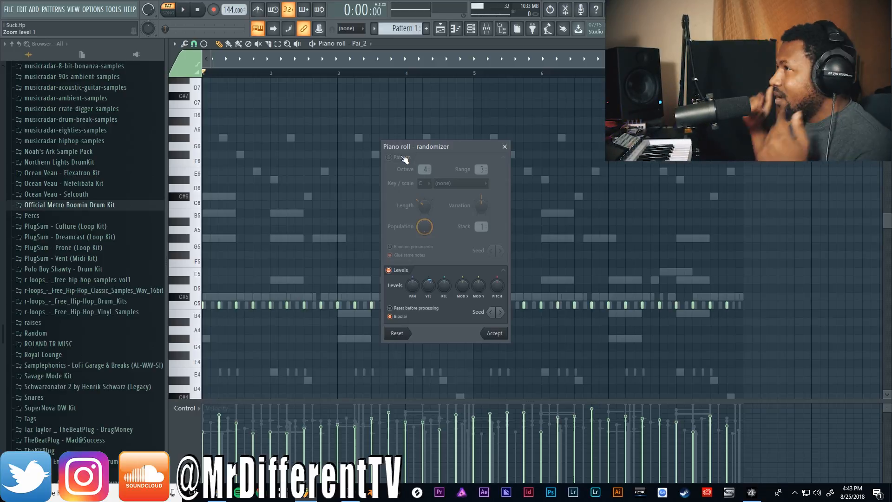
click(404, 158)
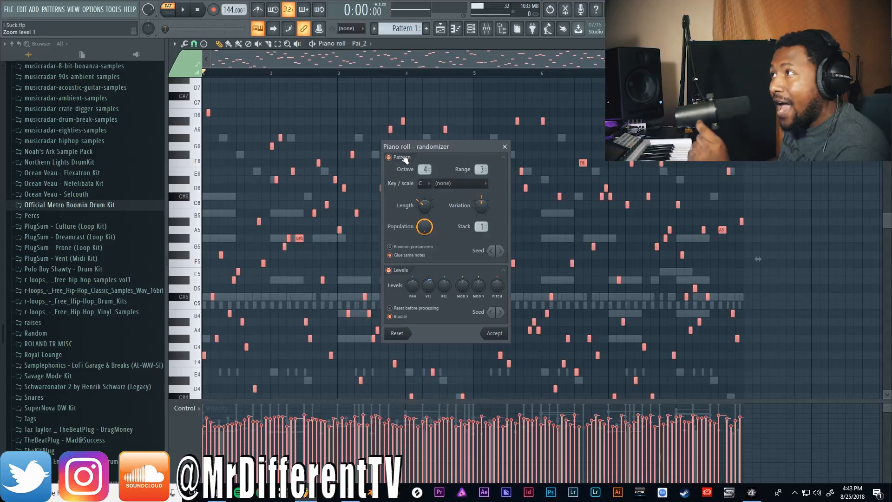
click(404, 158)
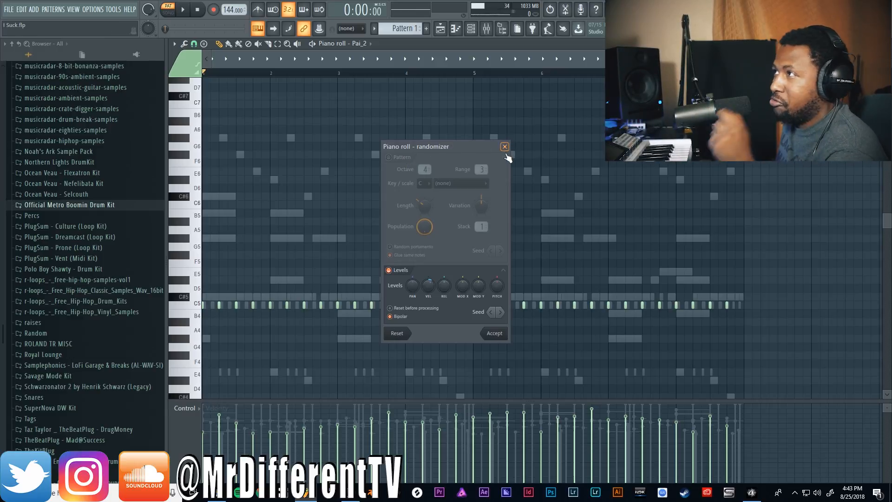
click(505, 146)
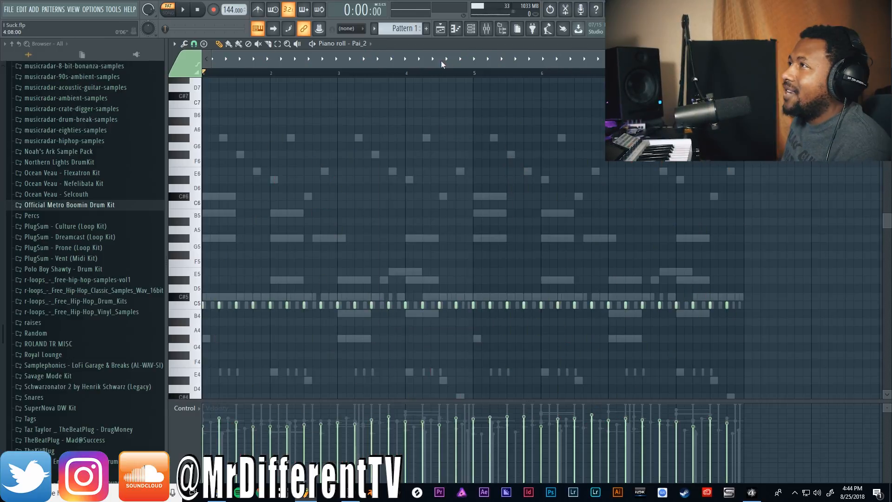
Solo the Hihat (Depths) channel, play it alone and view its sample settings.
click(471, 28)
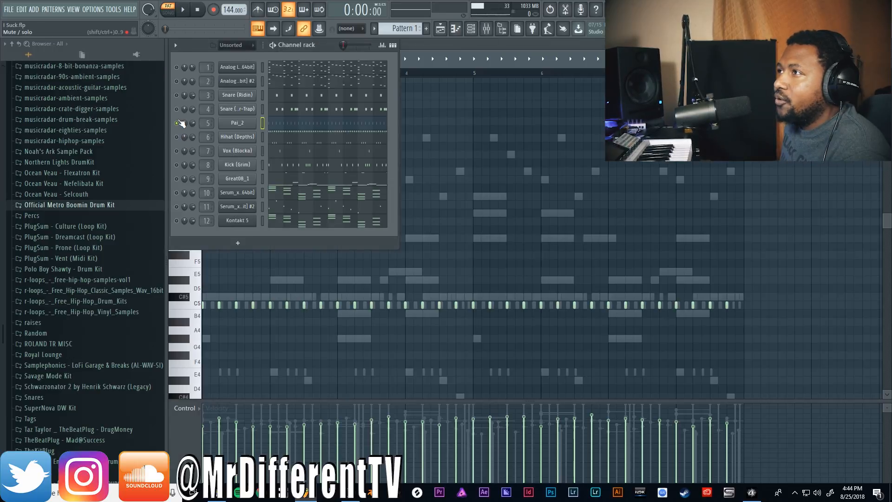
click(177, 137)
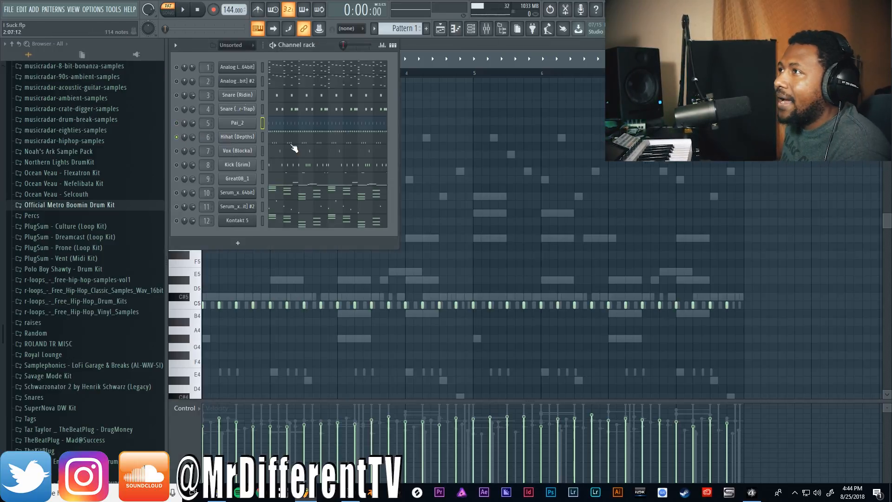
click(263, 136)
click(183, 10)
click(237, 136)
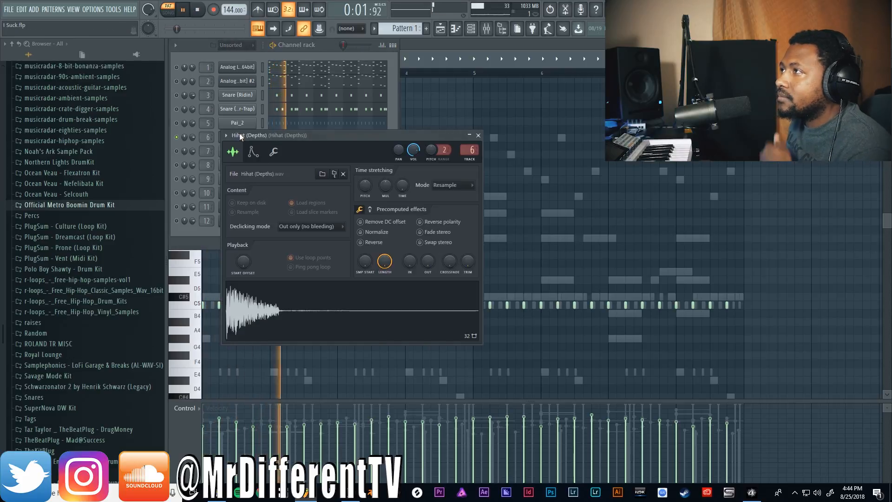
Show the Hihat (Depths) mixer track, stop playback, and view its Phaser effect with the window moved clear of the channel rack.
key(F9)
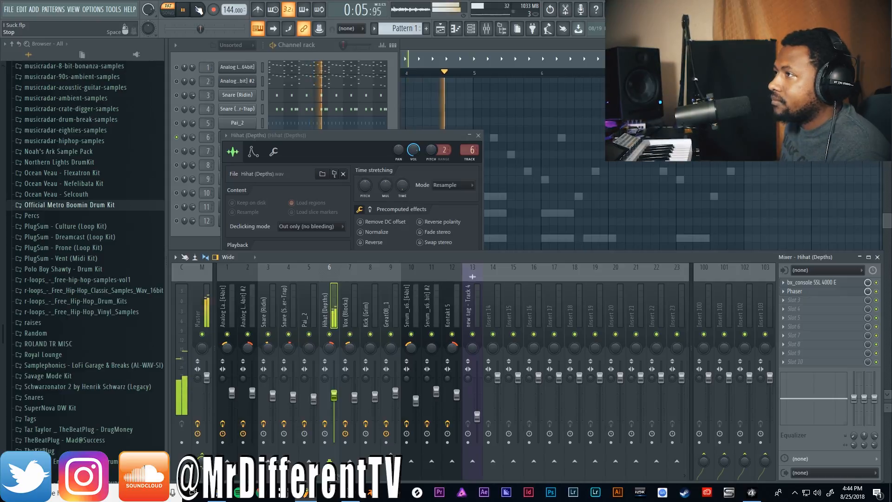
key(space)
click(795, 291)
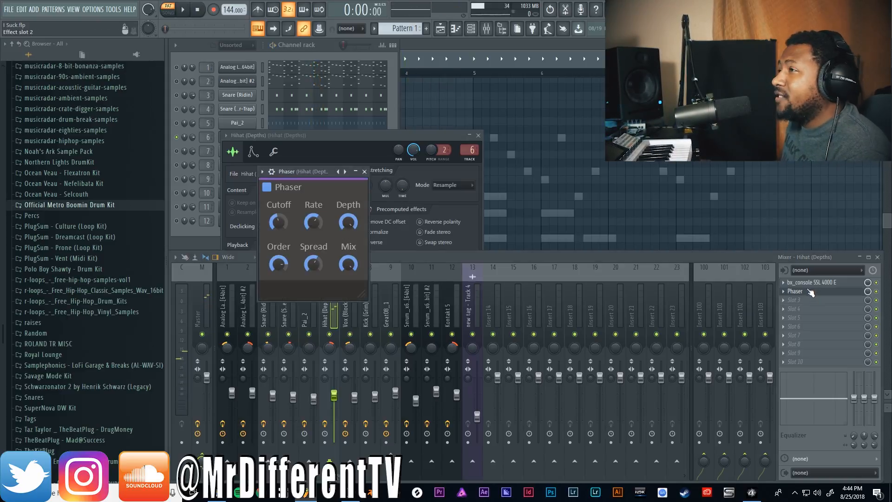
drag(316, 172, 249, 353)
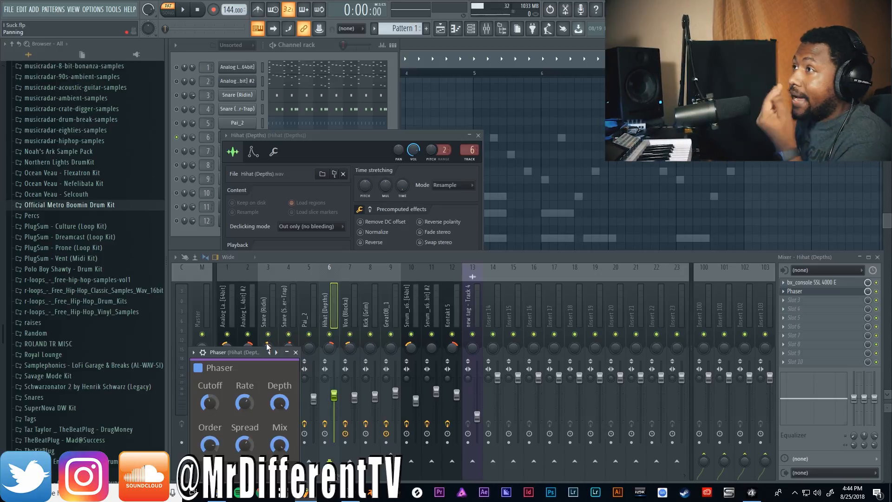
View the Hihat (Depths) notes in the piano roll and play the pattern to hear them.
click(325, 41)
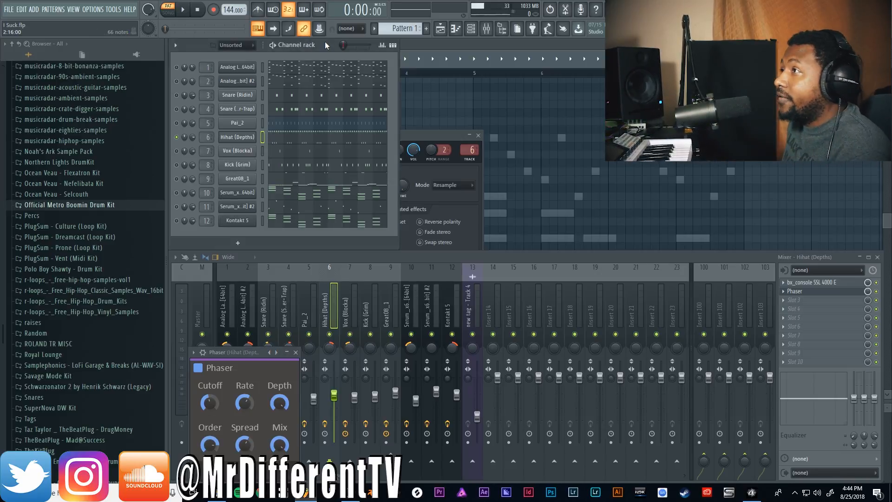
click(312, 138)
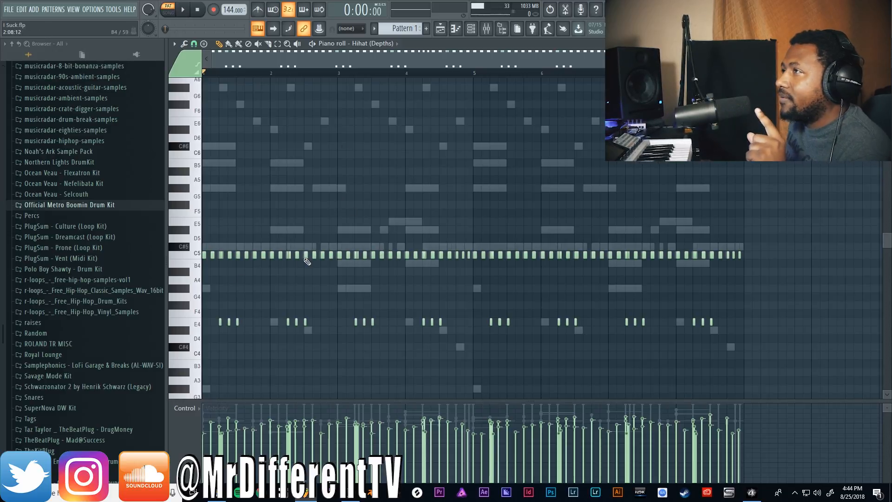
scroll(408, 203, up, 3)
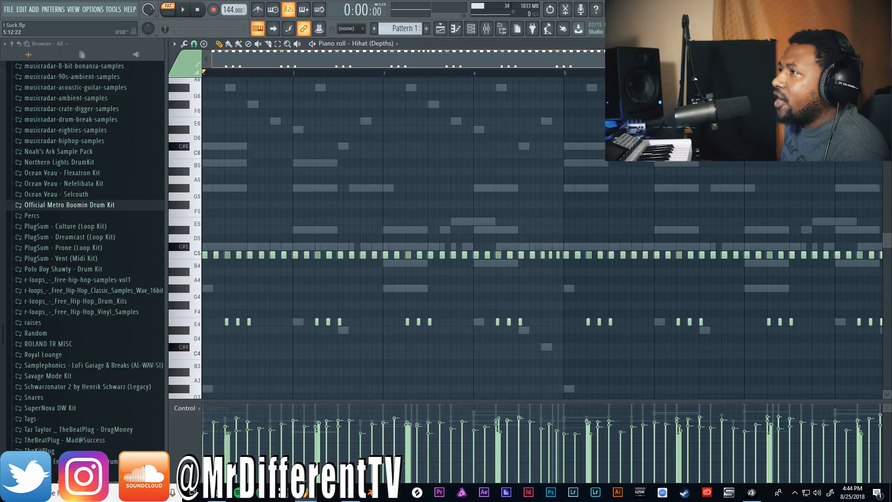
scroll(269, 305, down, 3)
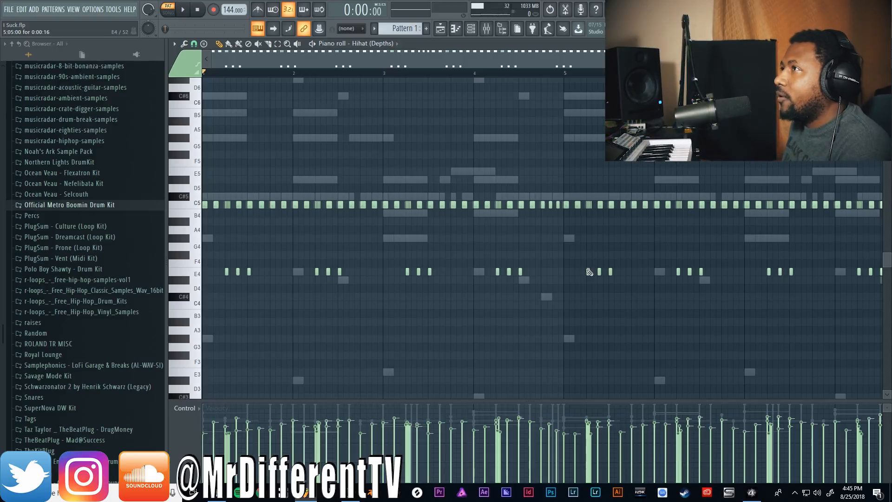
click(182, 10)
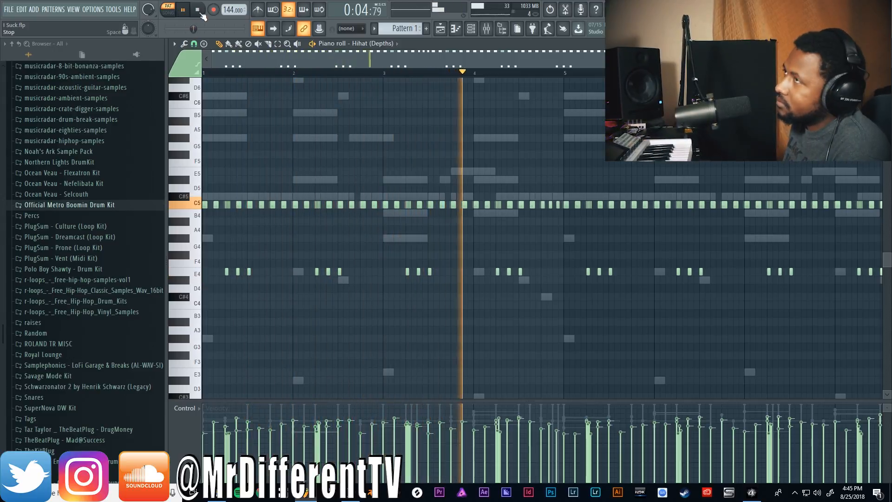
click(201, 13)
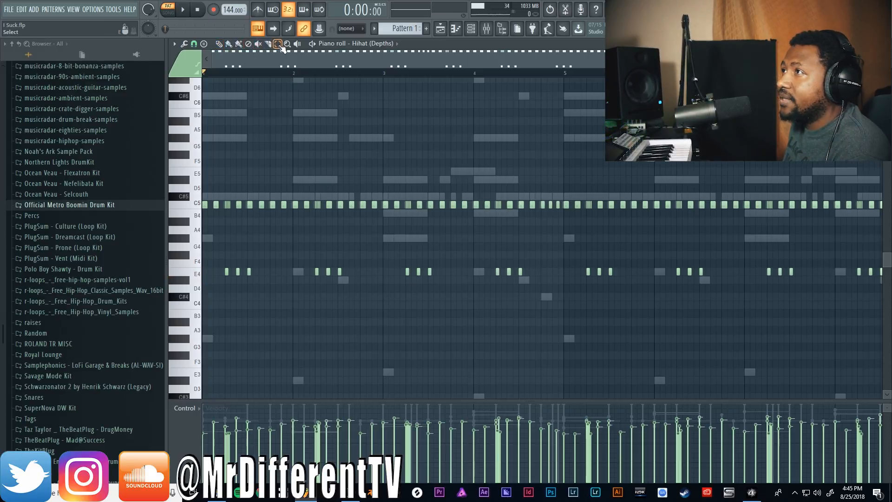
Select the row of E4 hi-hat notes, bring up the randomizer for them, and close both it and the piano roll unapplied.
mouse_move(199, 274)
mouse_down()
mouse_move(199, 282)
mouse_move(199, 274)
mouse_up()
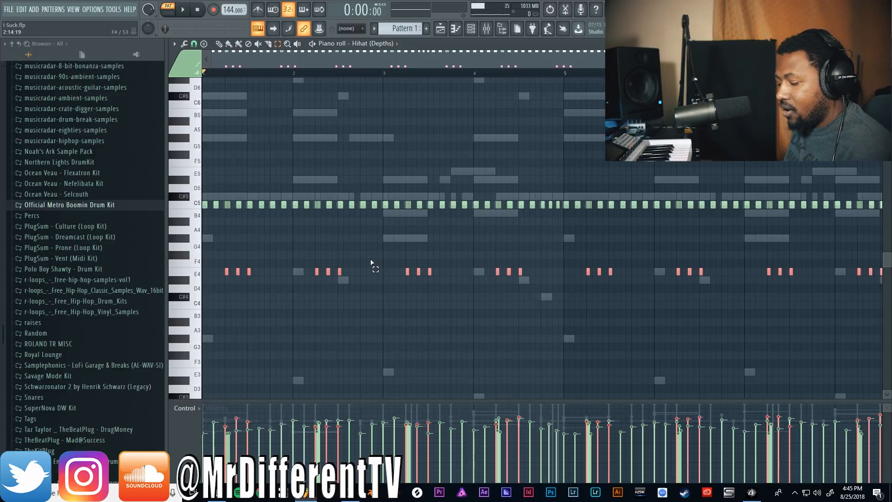
key(alt+r)
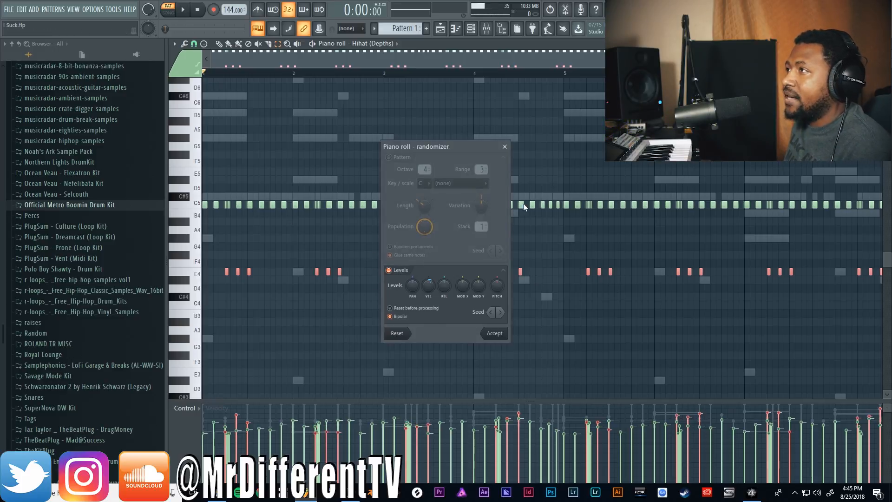
click(505, 146)
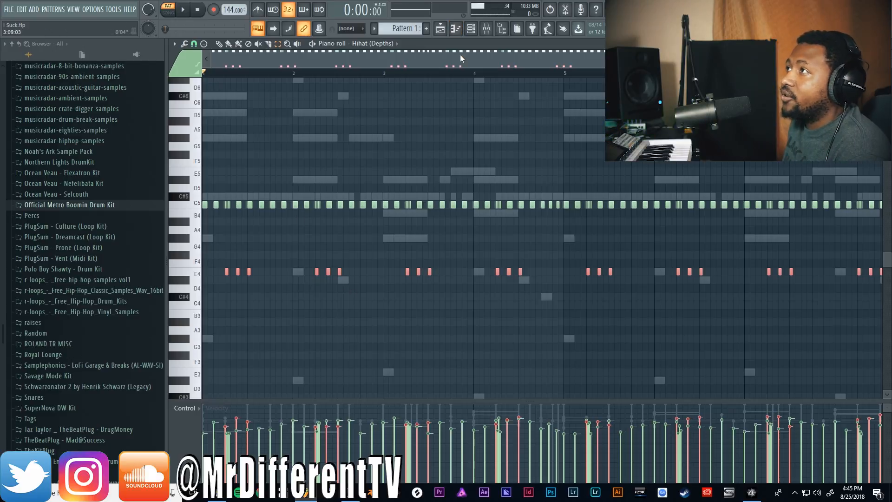
click(455, 30)
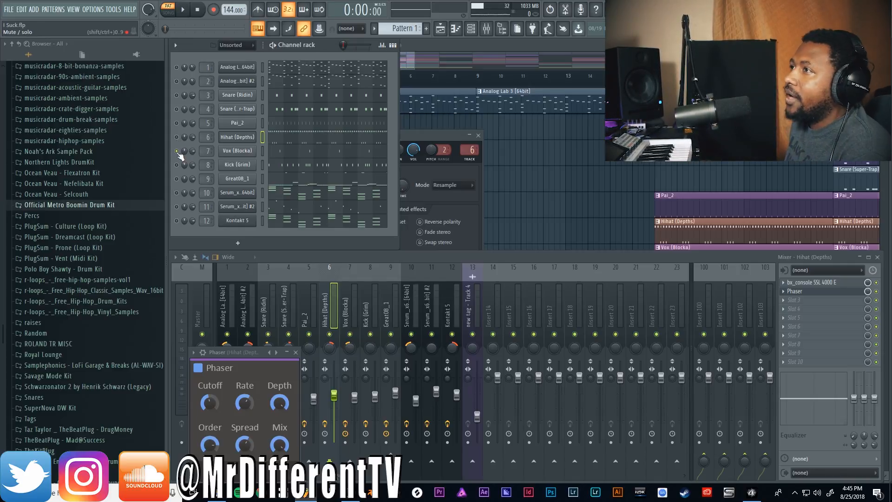
Show the Vox (Blocka) channel's mixer track and view its Repeater delay, with the effect window moved clear of the channel rack.
click(263, 152)
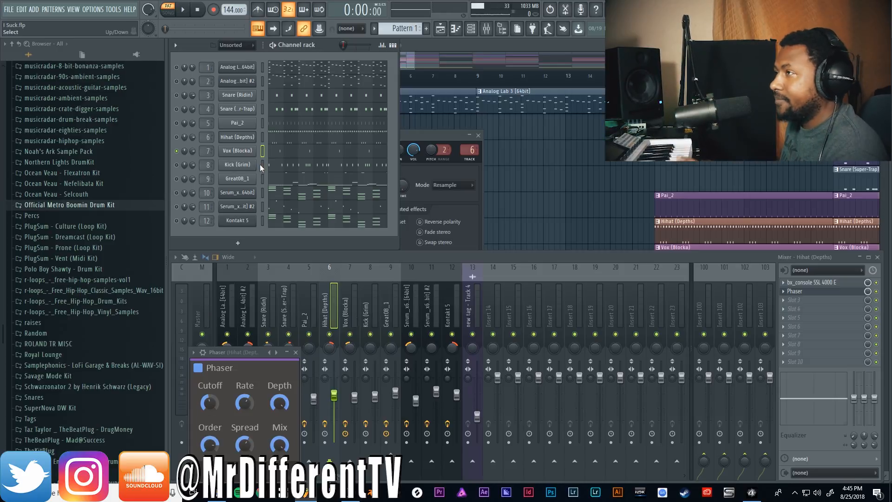
click(347, 315)
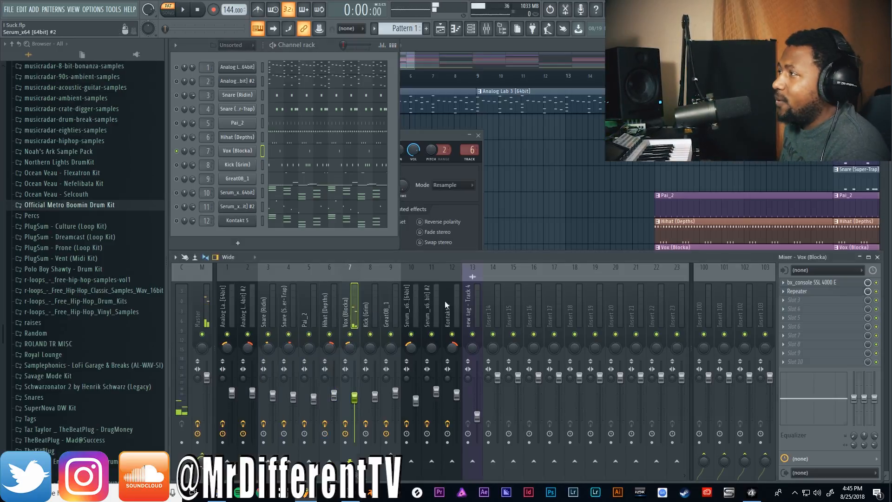
click(820, 292)
drag(564, 212, 385, 326)
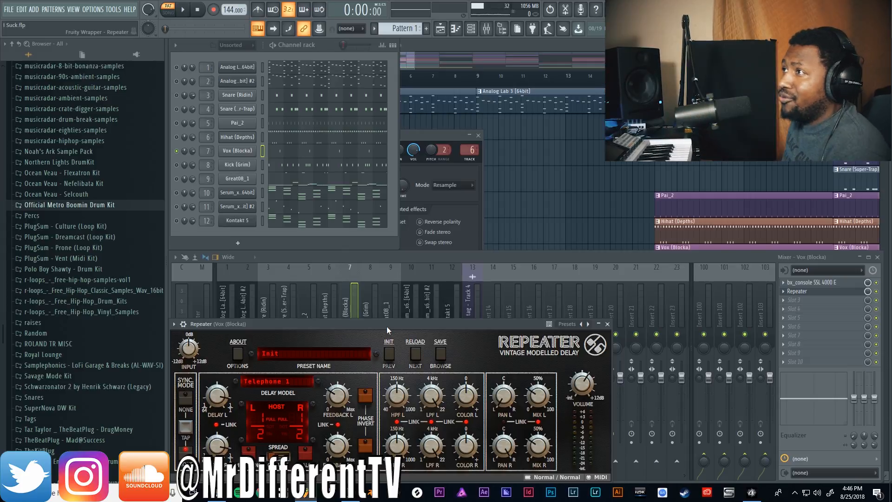
Solo the Kick (Grim) channel, view its sample settings and preview the kick sample from its waveform.
click(177, 165)
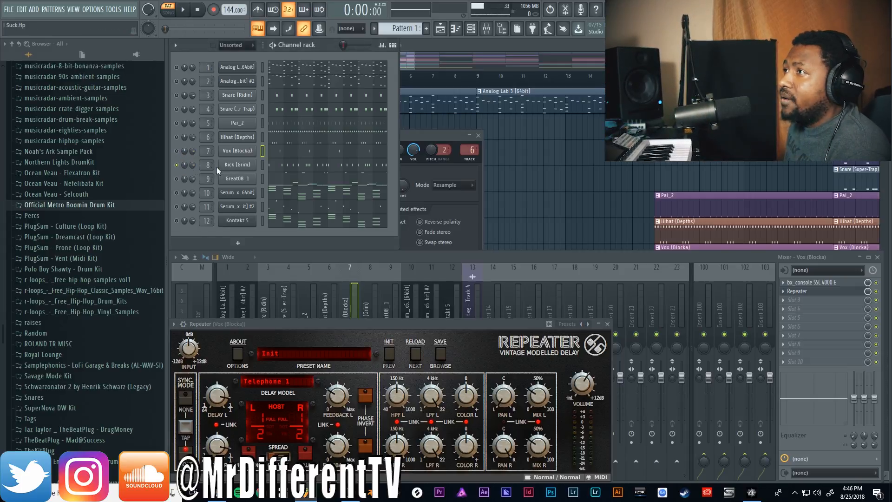
click(226, 166)
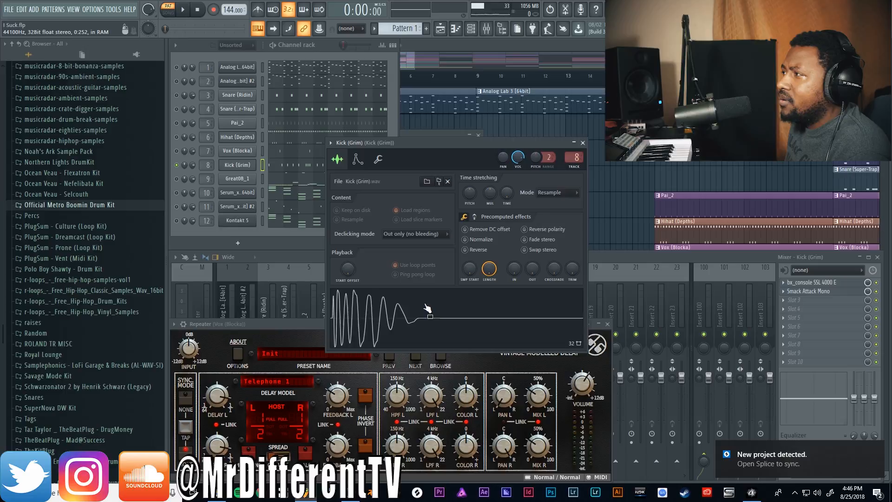
click(427, 308)
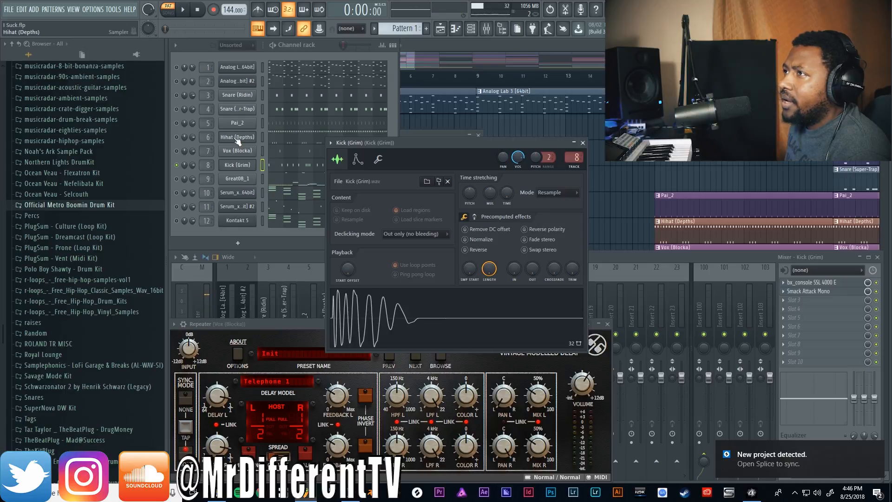
Show the Kick (Grim) mixer track and view its bx_console SSL 4000 E and Smack Attack Mono effects, closing the console before Smack Attack.
click(377, 319)
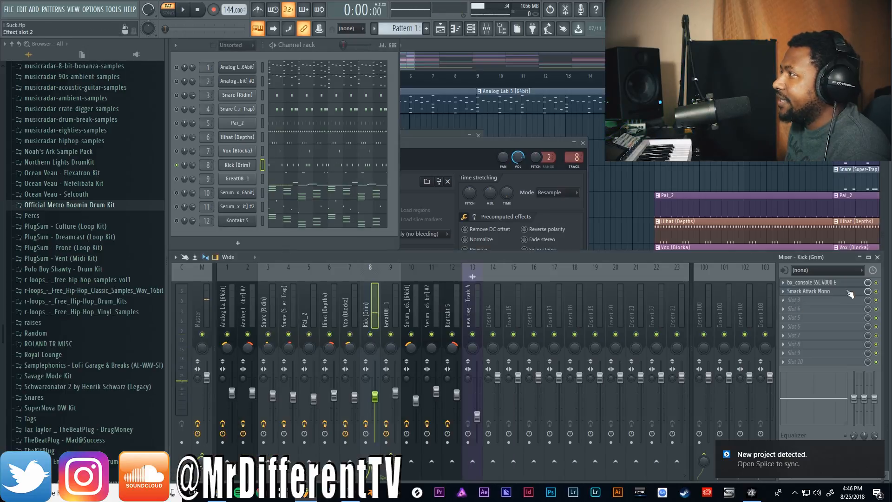
click(813, 282)
drag(590, 97, 289, 104)
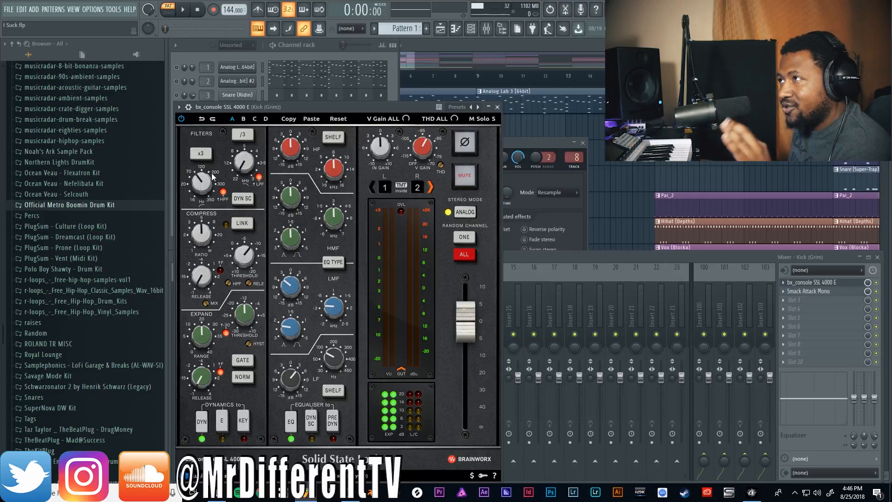
click(498, 108)
click(806, 292)
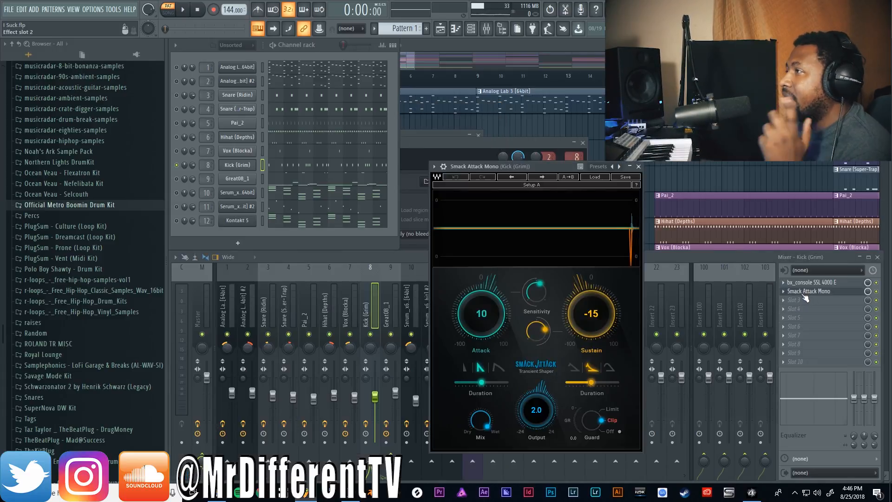
drag(521, 166, 262, 196)
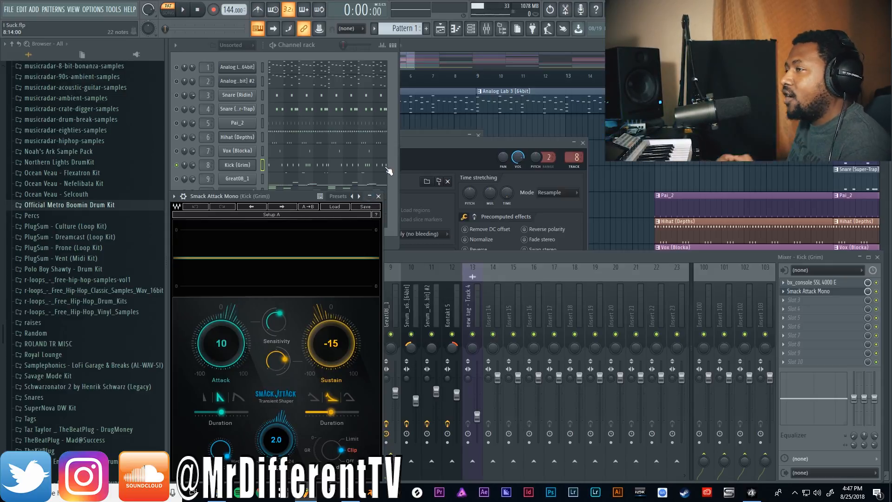
Play the Kick (Grim) pattern alone, stop it, and bring the channel rack back to the front.
click(369, 196)
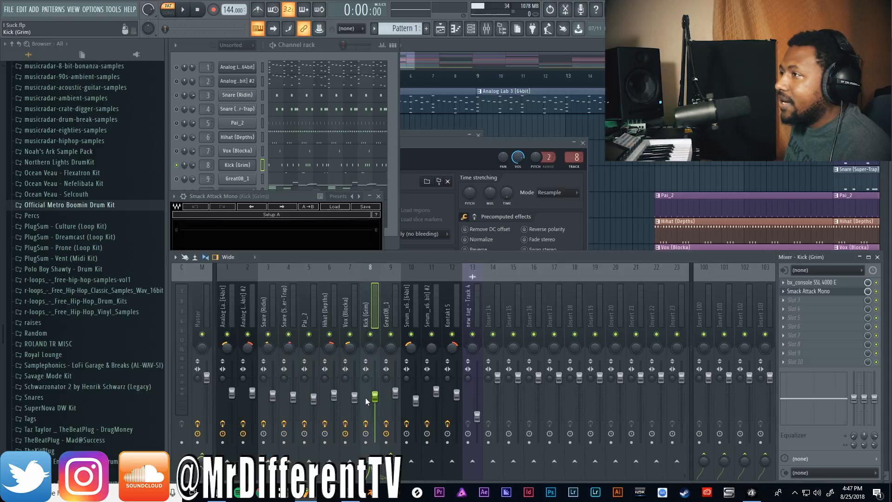
key(space)
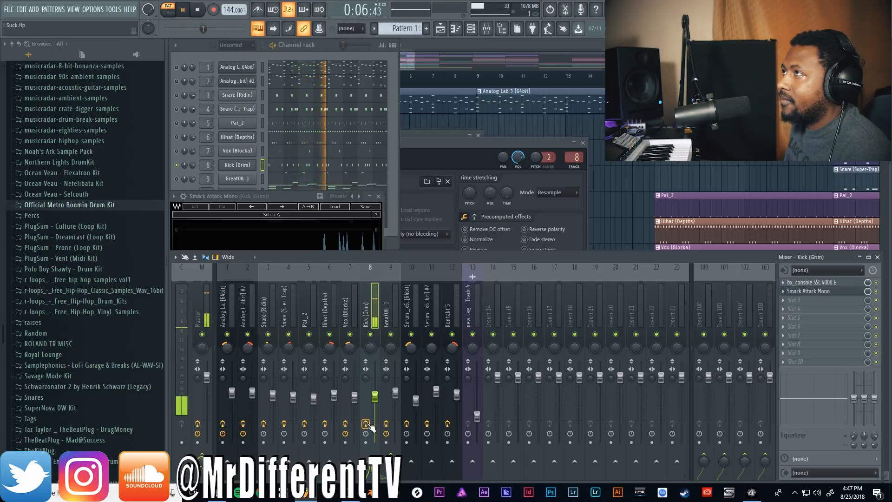
key(space)
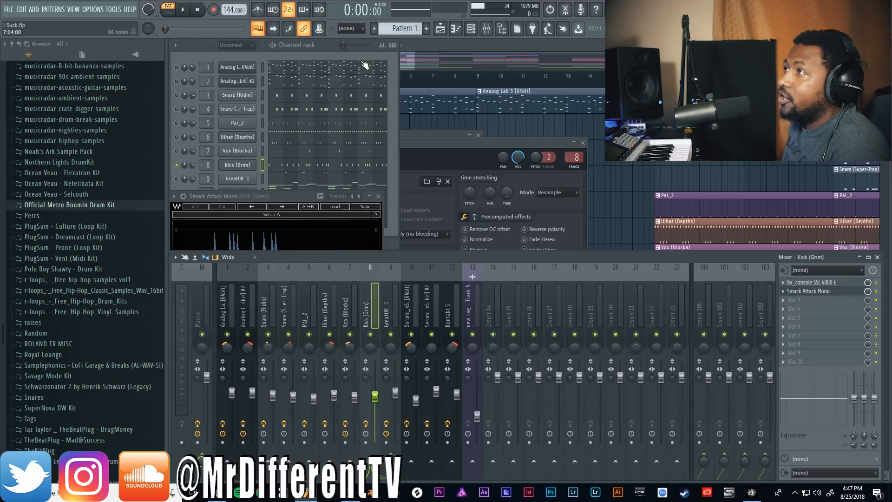
click(391, 62)
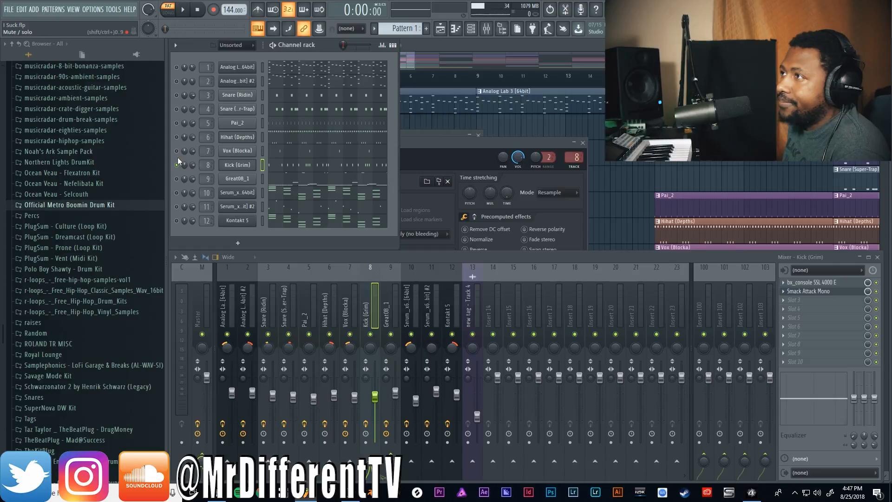
Solo the Great08_1 channel, view its sample settings, preview the 808 sample and check its mixer track.
click(177, 178)
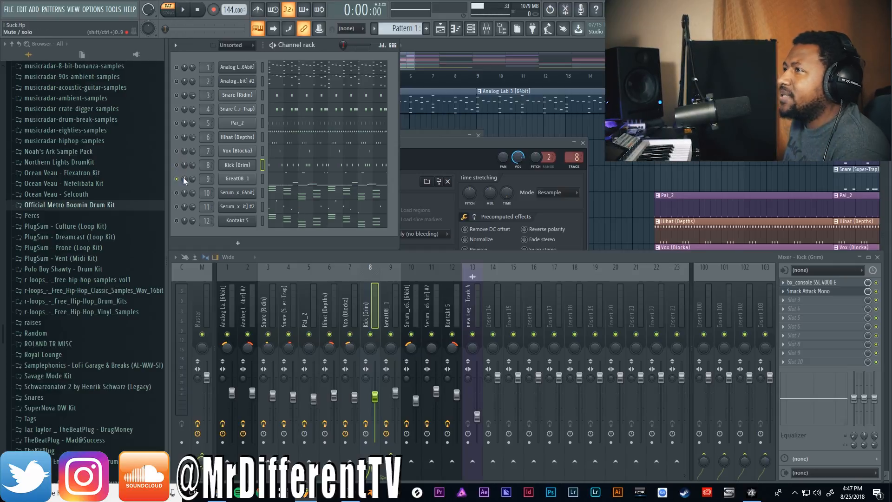
click(247, 182)
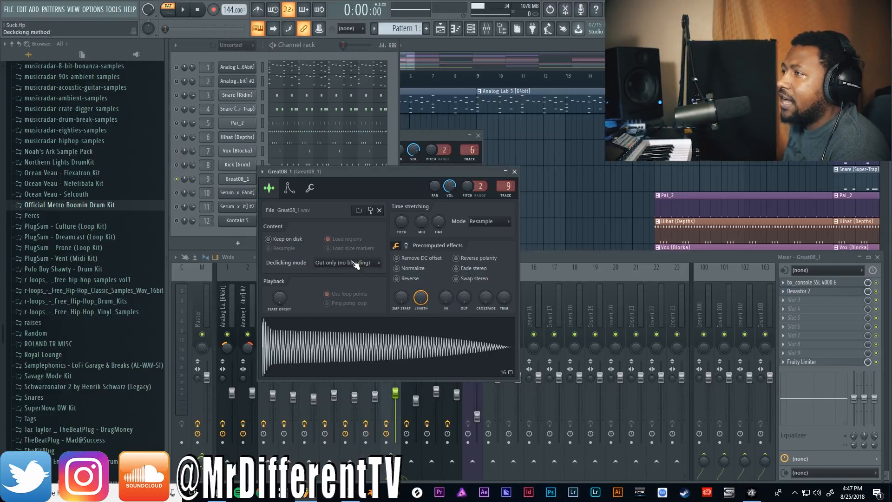
click(340, 351)
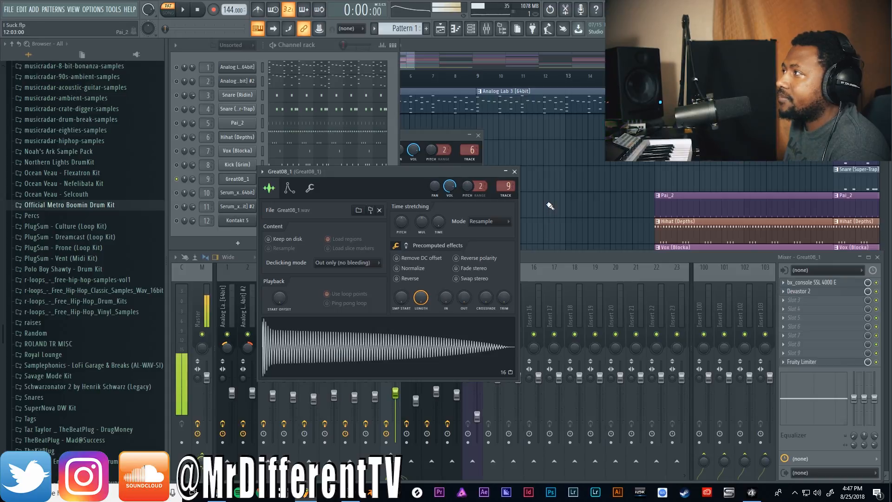
click(669, 256)
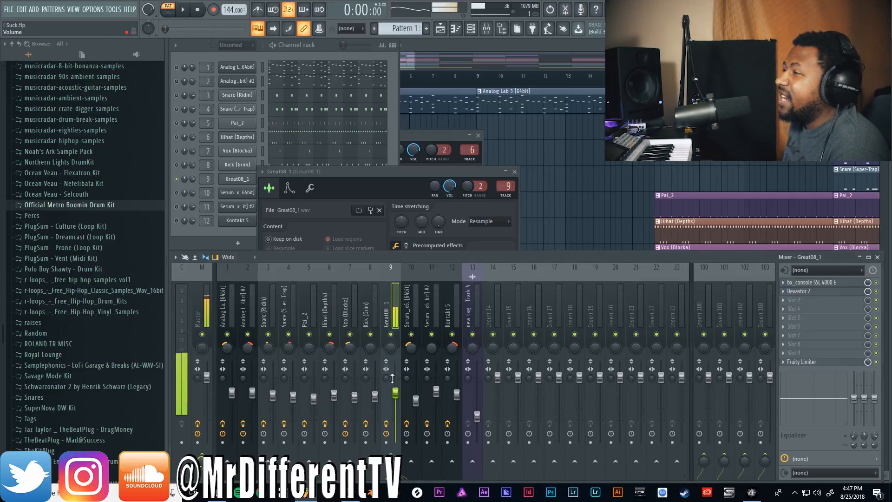
click(413, 188)
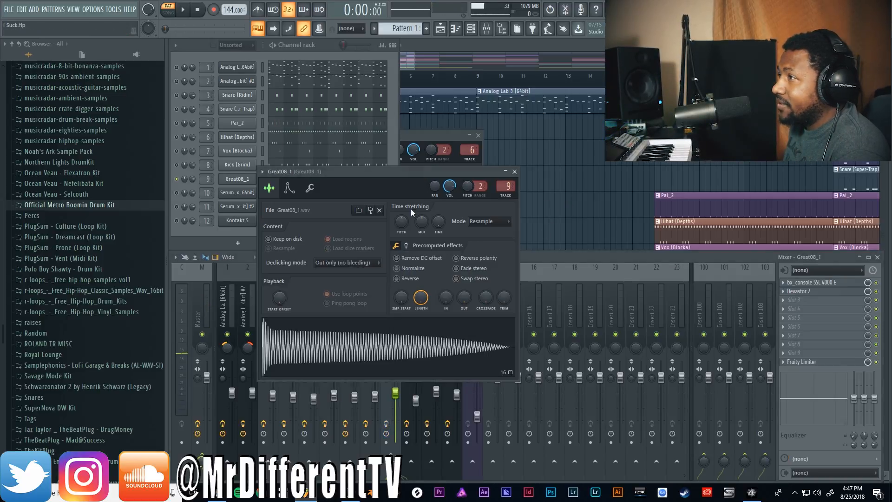
Play and stop the Great08_1 pattern alone, and move its sample window up off the mixer faders.
click(183, 10)
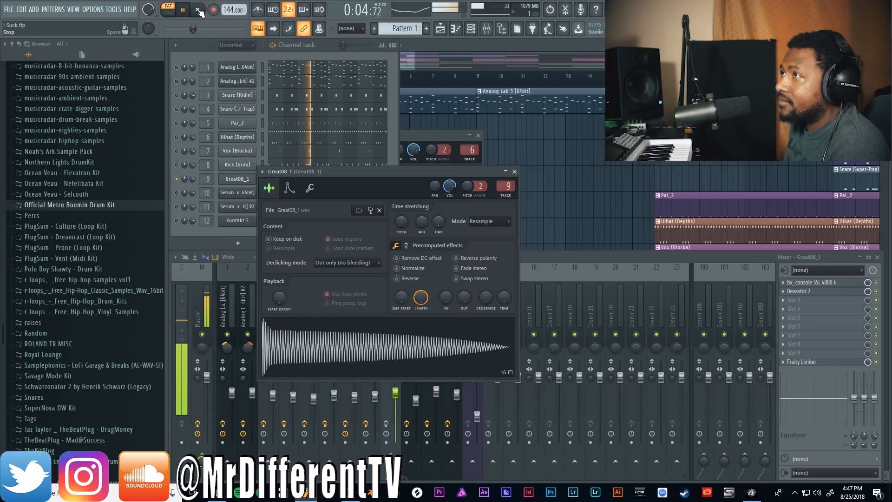
click(199, 11)
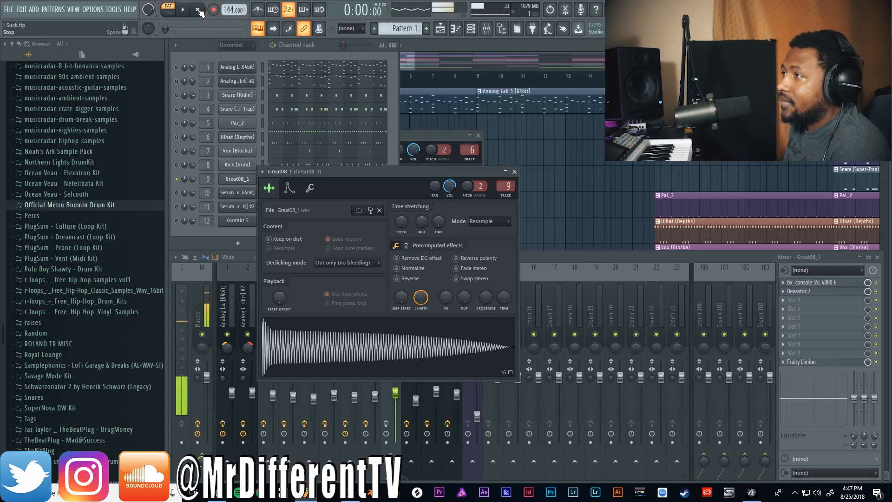
drag(441, 172, 407, 122)
click(386, 424)
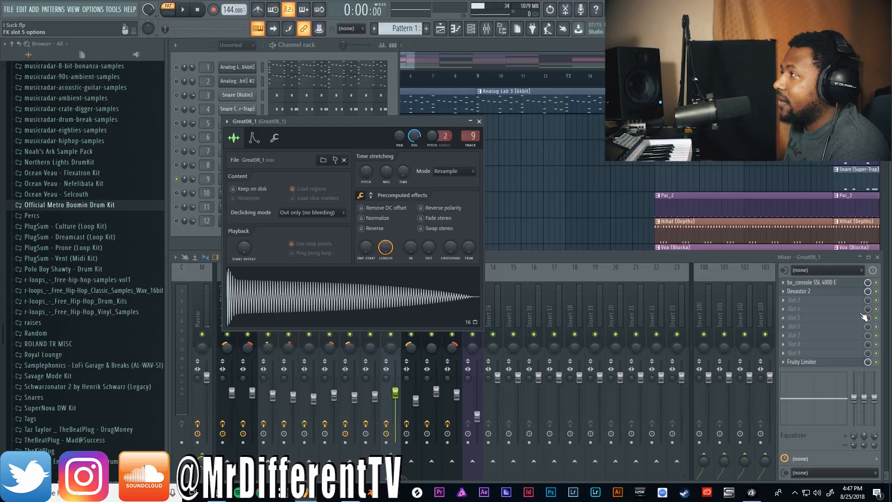
View the Devastor 2 distortion on the Great08_1 mixer track, move its window lower, and look through its distortion function choices.
click(810, 291)
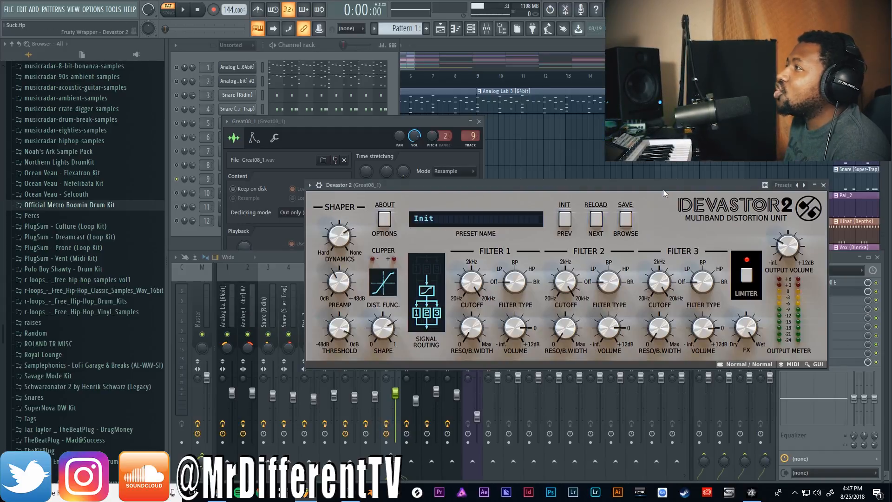
drag(663, 189, 526, 247)
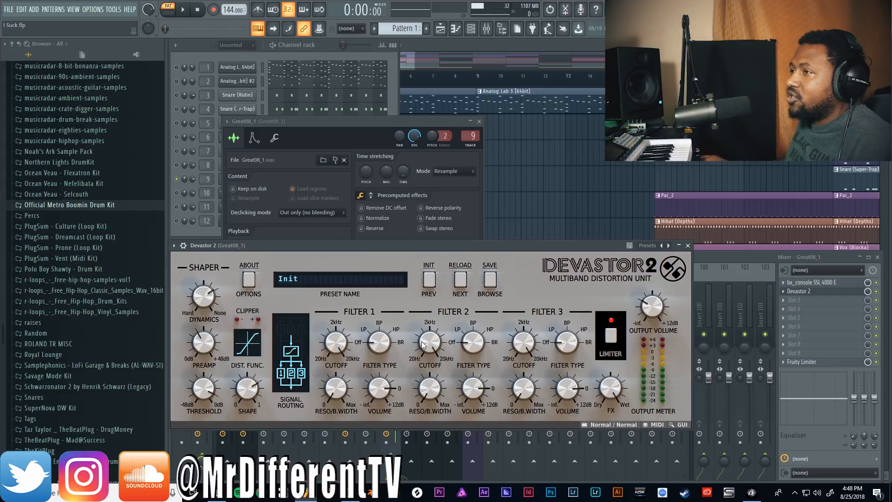
click(248, 336)
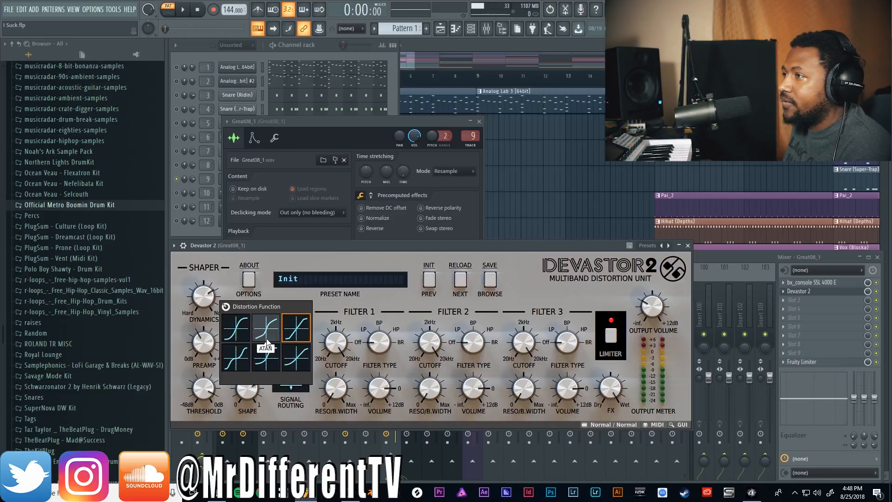
click(270, 356)
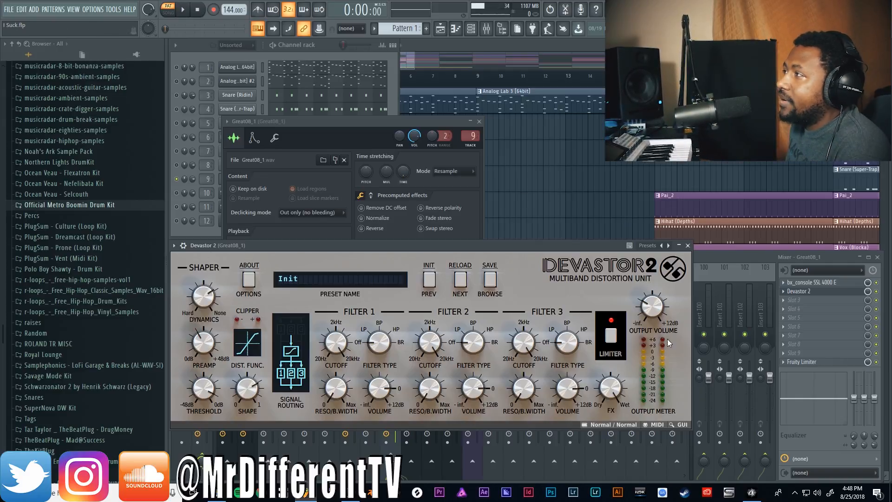
Bring the mixer and channel rack back to the front and play the distorted Great08_1 pattern alone twice.
click(715, 256)
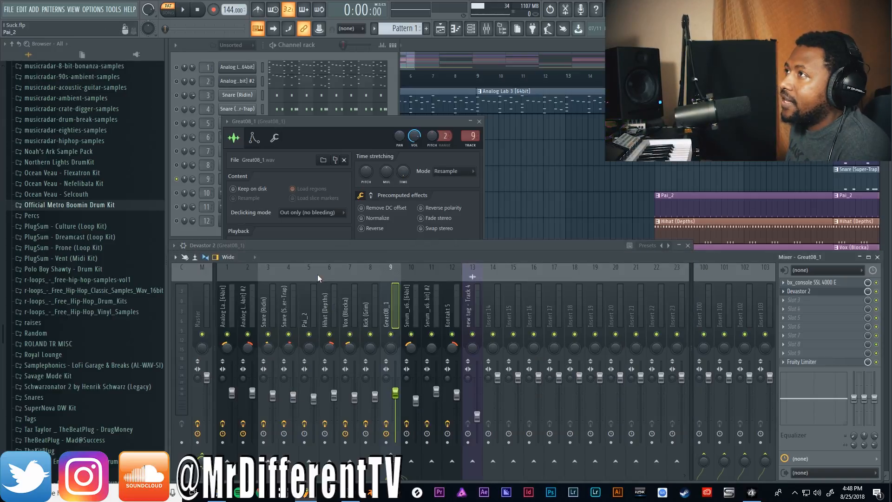
click(392, 90)
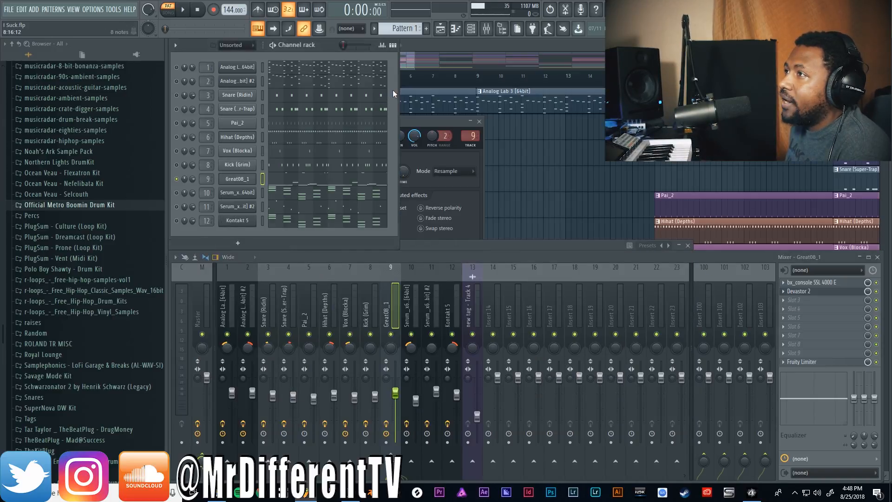
click(186, 13)
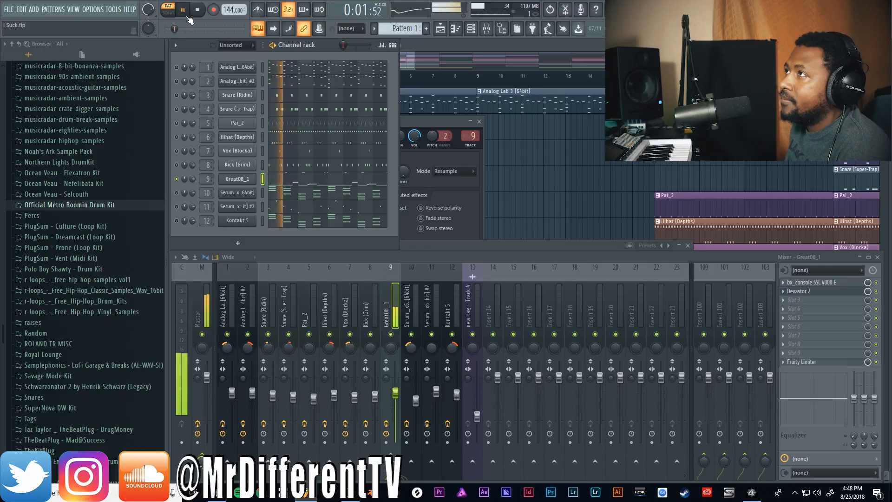
click(197, 13)
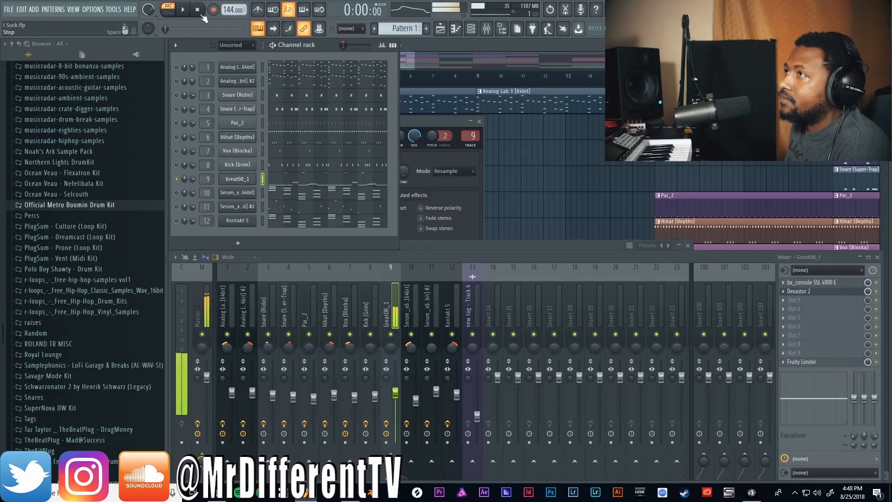
click(185, 14)
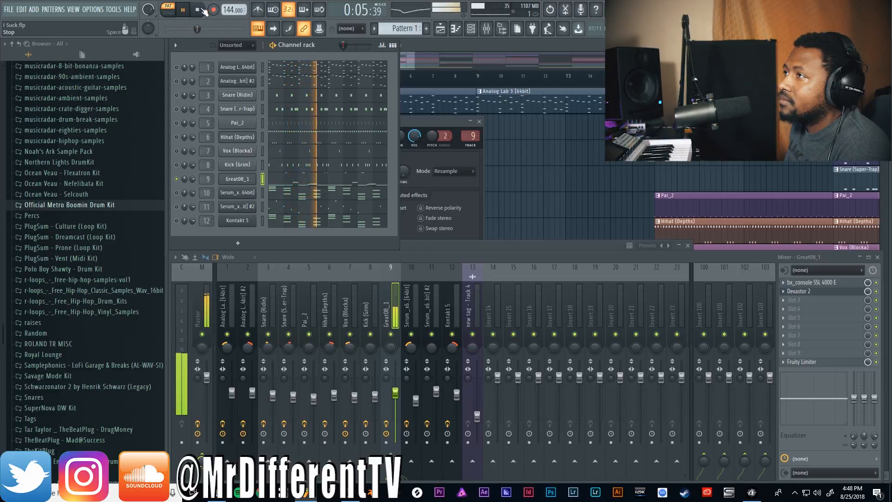
click(200, 9)
Unmute both snares, Pai_2, Hihat (Depths), Vox (Blocka) and Kick (Grim) alongside Great08_1, and play the drums together before stopping.
click(177, 165)
click(177, 137)
click(176, 151)
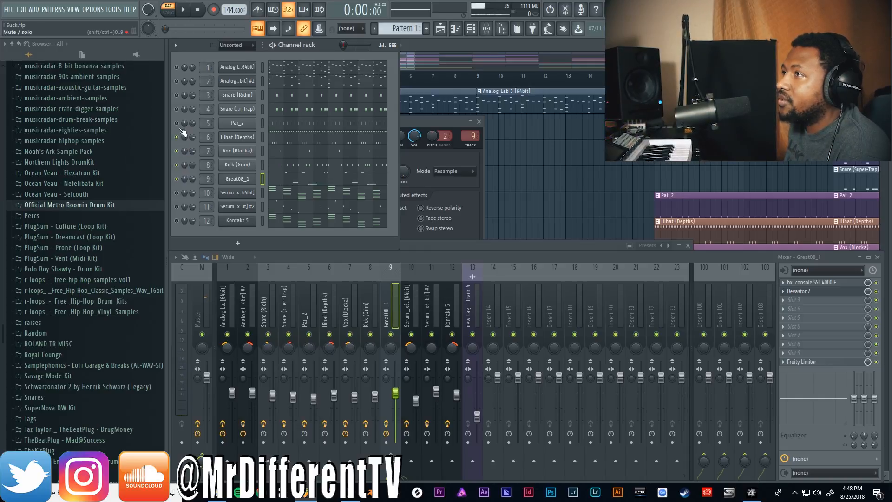
click(177, 109)
click(177, 95)
click(183, 10)
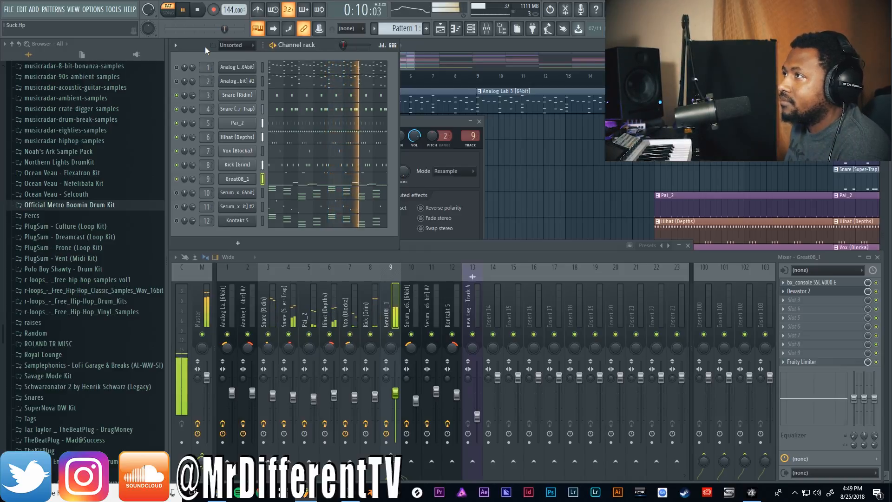
key(space)
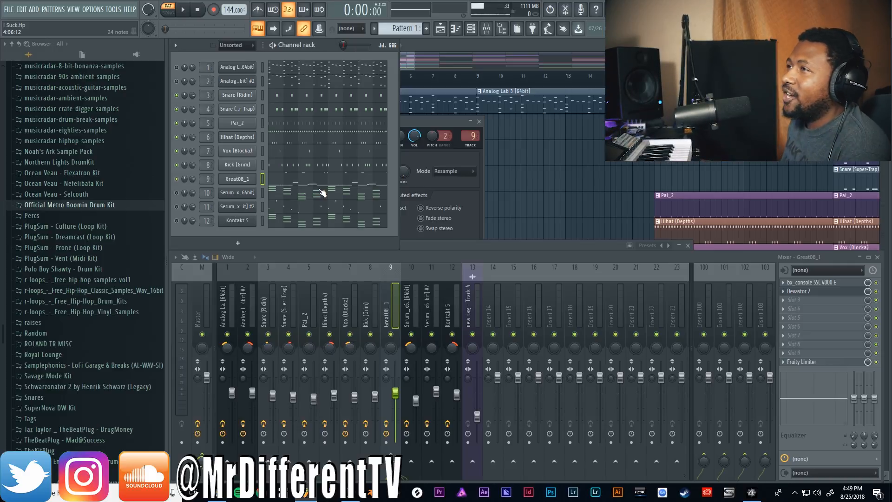
Solo the first Serum channel, number 10, in the channel rack.
right_click(178, 183)
click(175, 198)
right_click(174, 197)
click(184, 200)
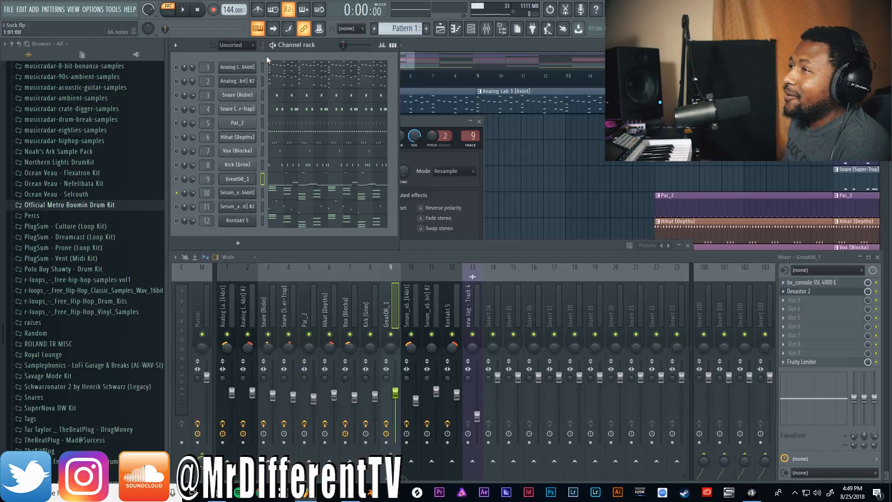
View the first Serum channel's oscillator settings, move its window clear of the mixer, and play its pattern alone before stopping.
click(246, 195)
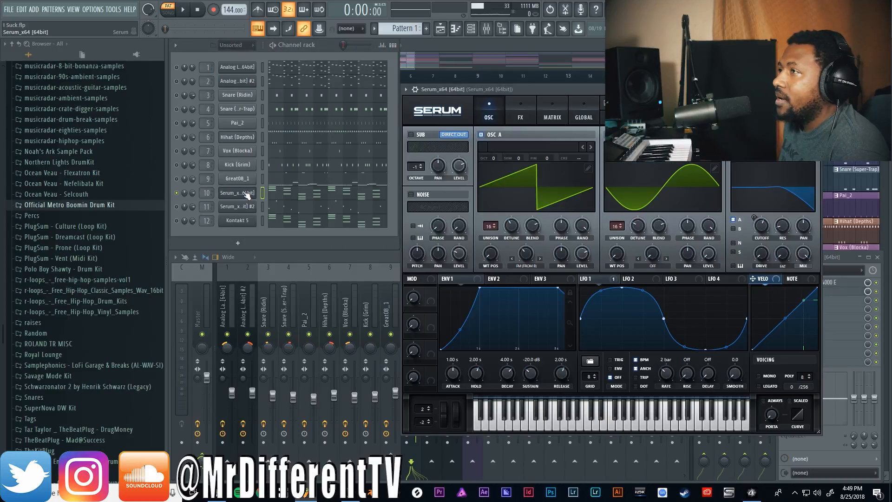
drag(506, 87, 317, 117)
click(182, 12)
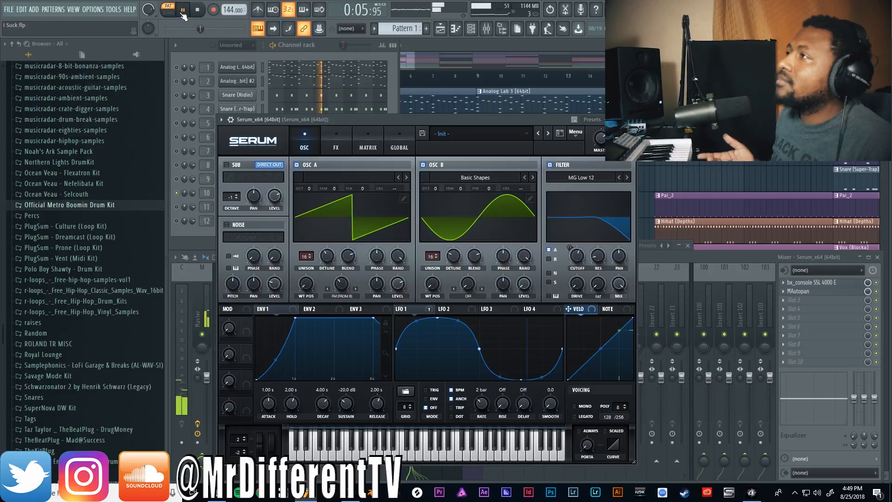
key(space)
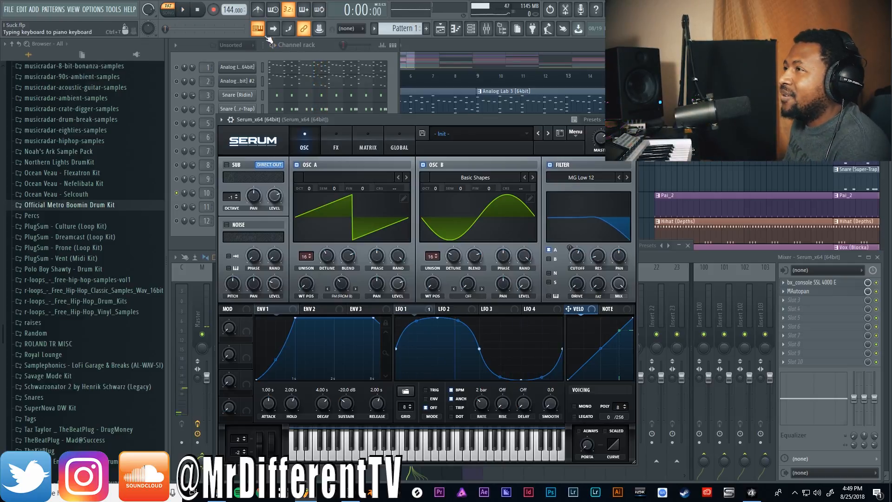
Look through the first Serum's Hyper, Chorus and Delay effects, return to its oscillators, and close the plugin.
click(336, 148)
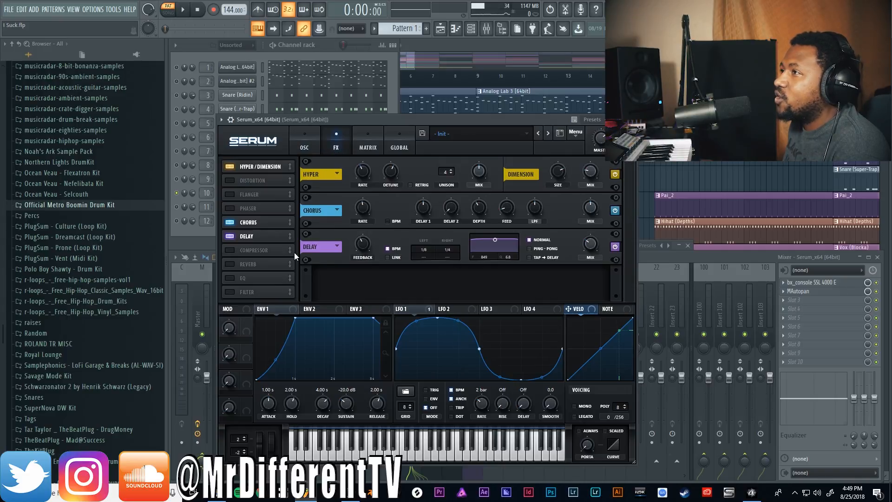
click(304, 151)
click(631, 119)
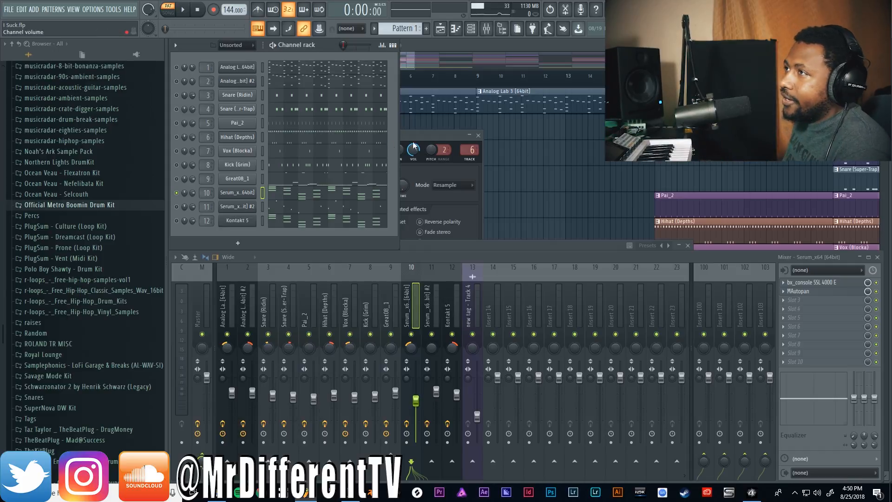
Solo the second Serum channel, number 11, view its oscillator settings, and play its pattern alone before stopping.
click(176, 207)
click(240, 210)
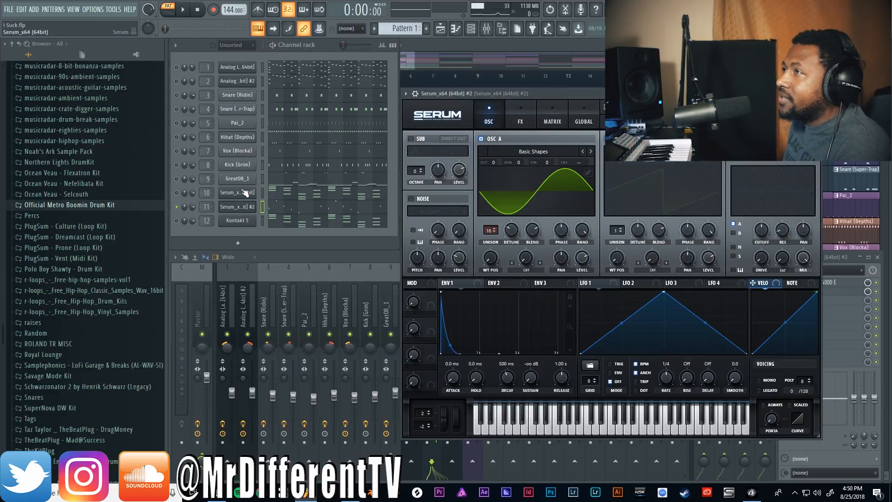
click(183, 10)
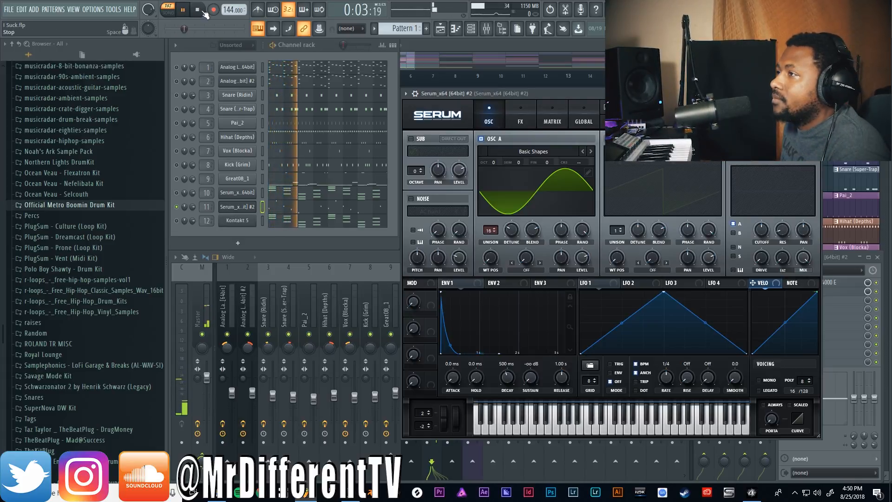
click(197, 11)
Compare the effects on both Serum mixer tracks, examine MAutopan on the second one with its window moved lower, and close it.
click(353, 257)
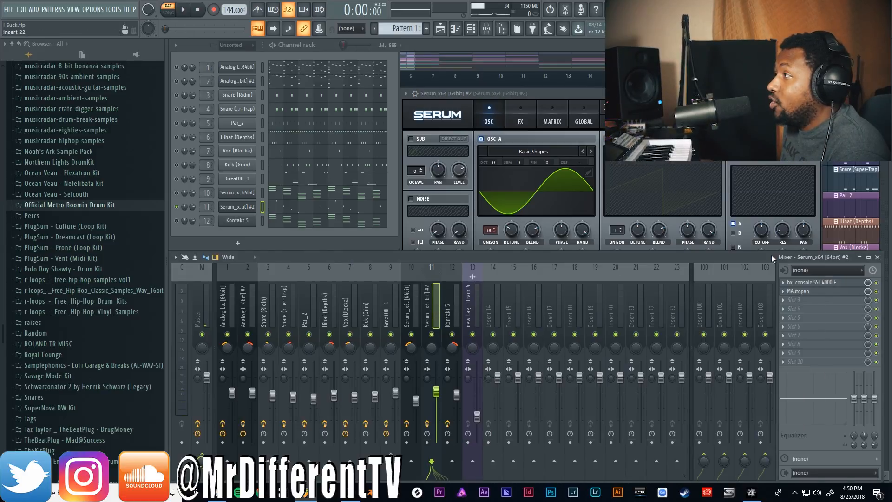
click(414, 308)
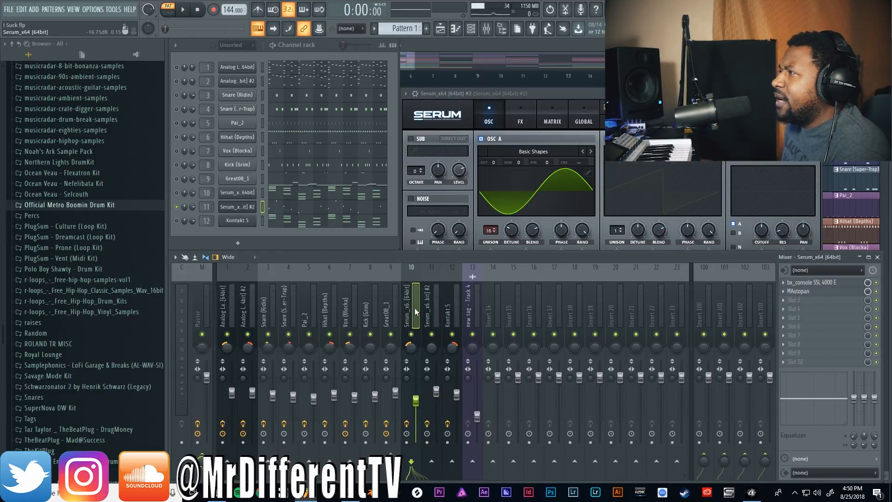
click(427, 305)
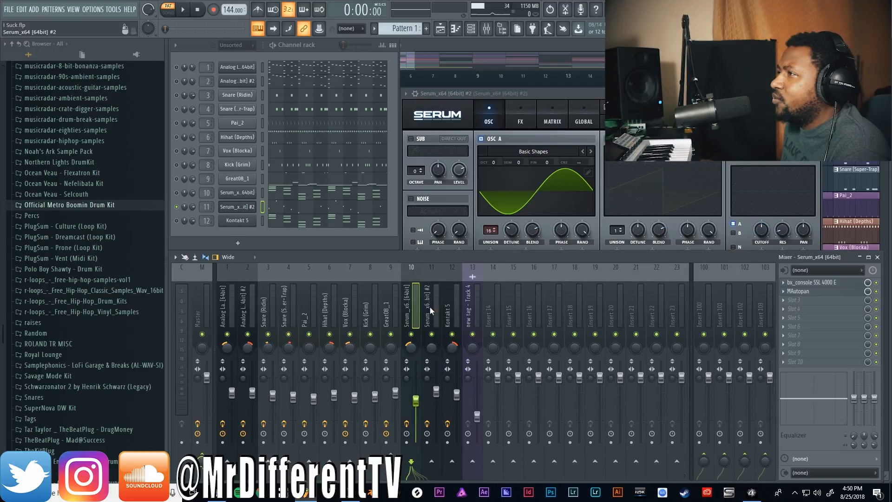
click(826, 295)
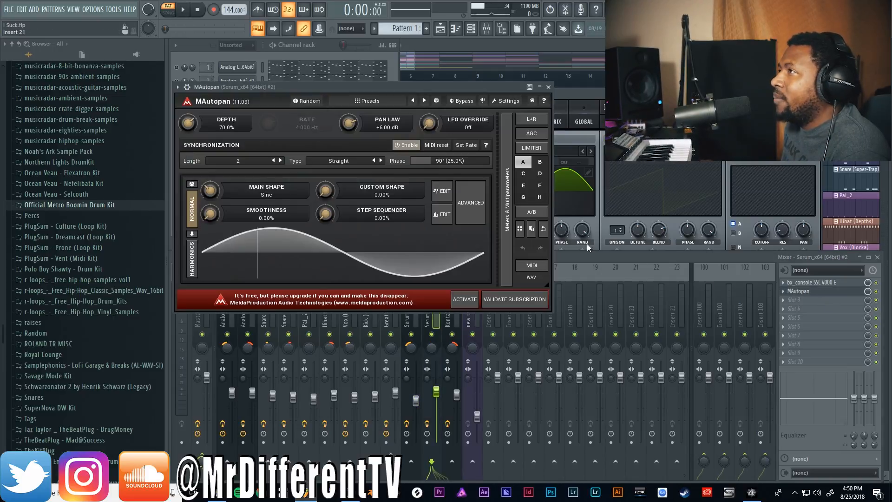
drag(415, 87, 411, 257)
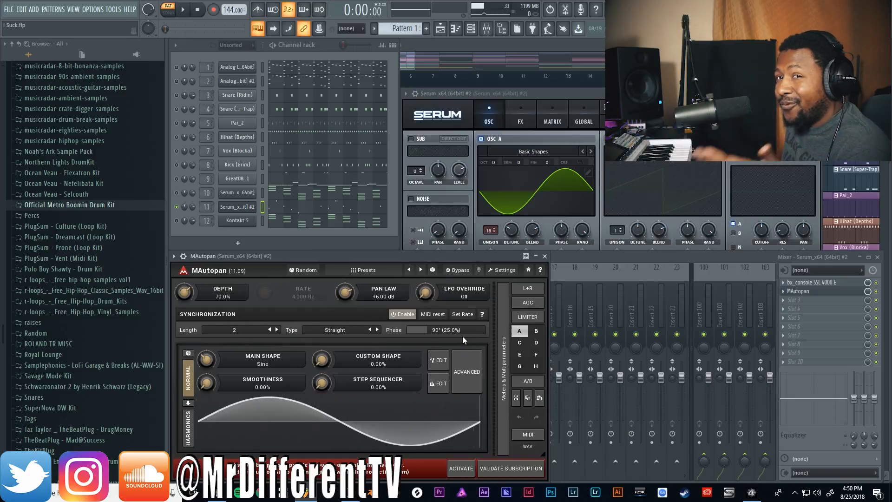
click(545, 255)
click(810, 293)
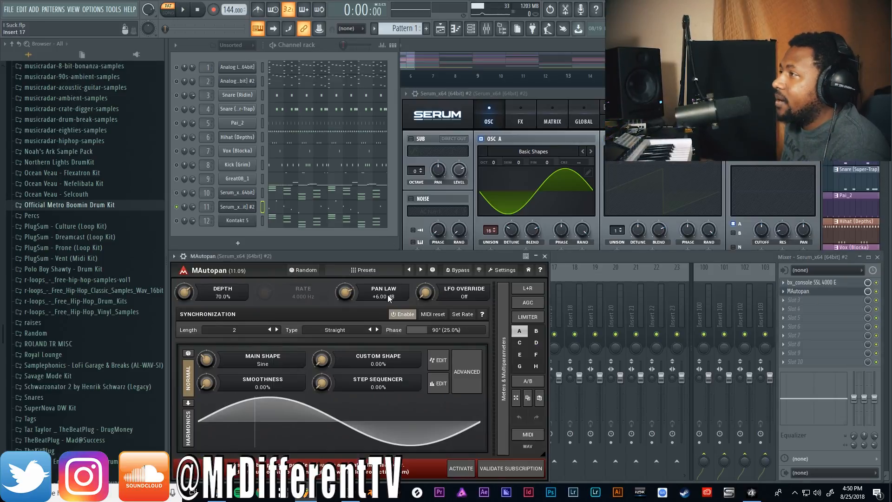
click(545, 256)
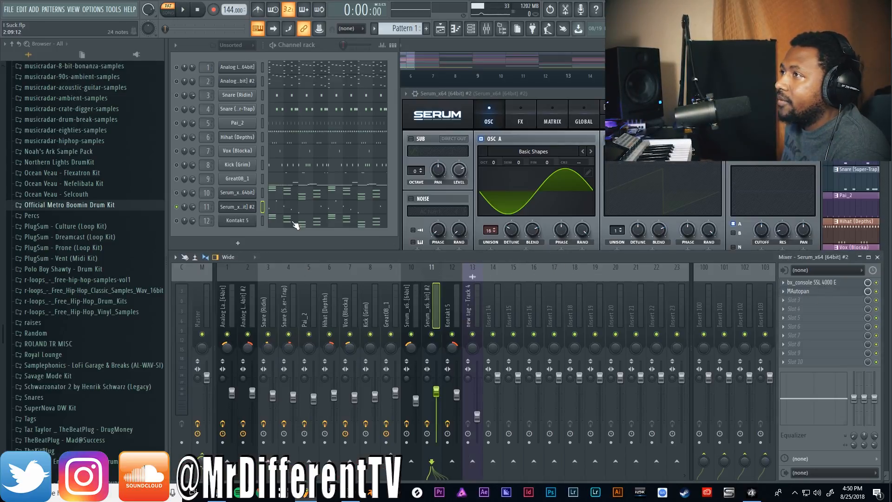
Solo the Kontakt 5 channel, view its Choir instrument in a repositioned window, and play its pattern alone before stopping.
click(177, 220)
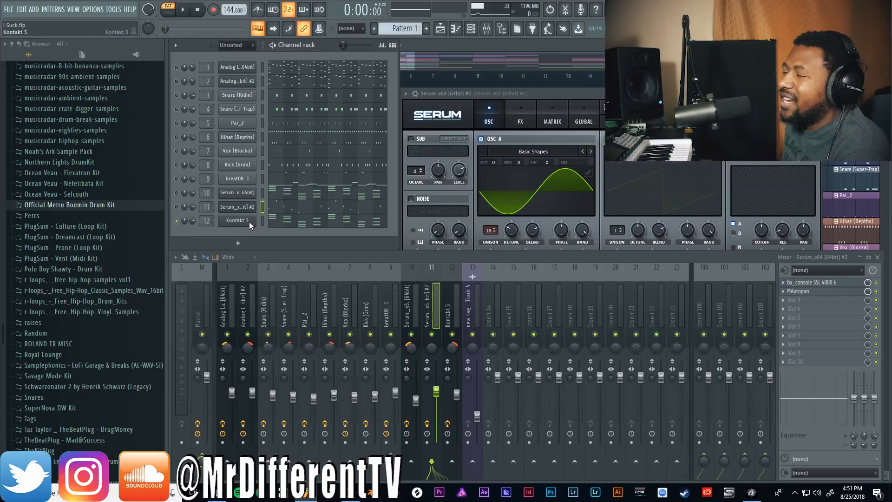
click(250, 222)
drag(521, 44, 285, 76)
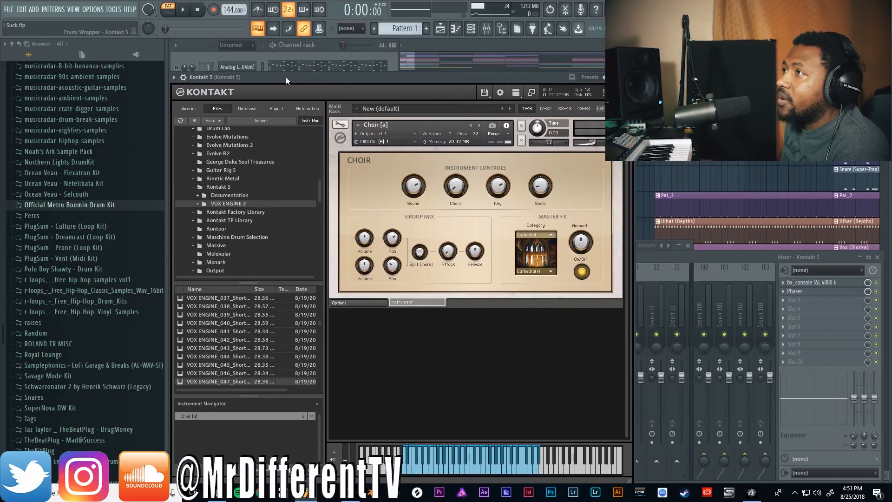
click(186, 16)
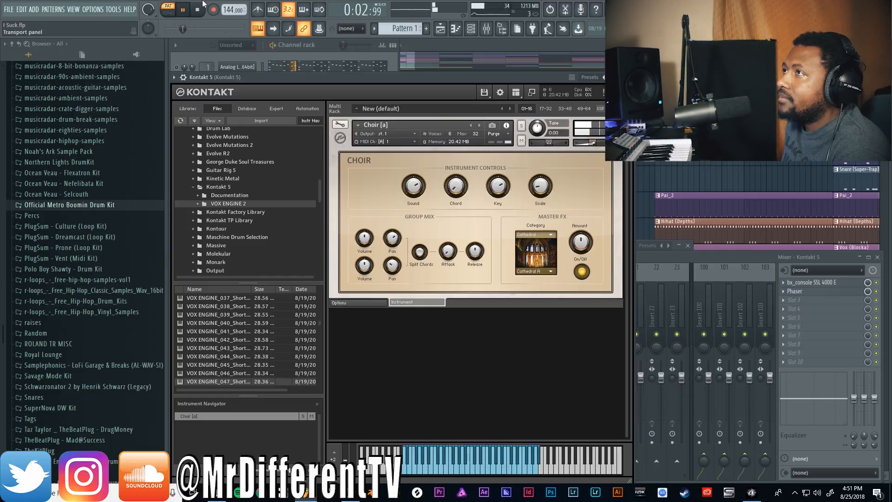
click(198, 11)
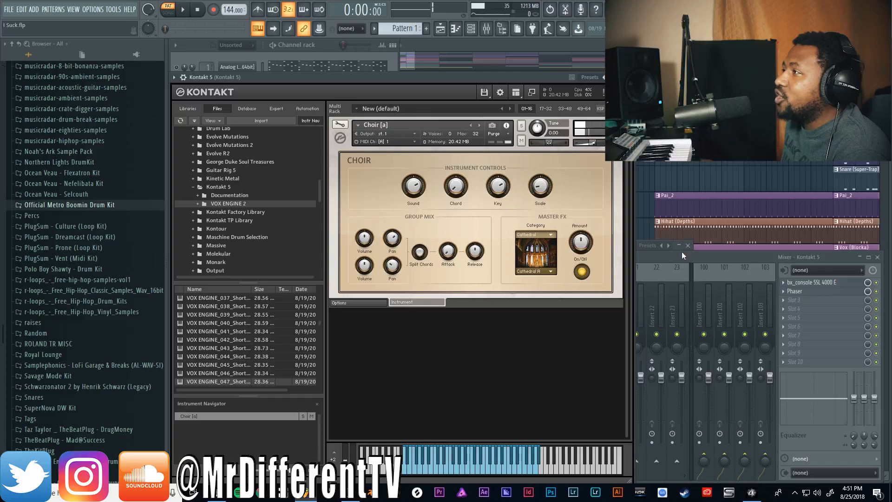
View the Phaser effect on the Kontakt 5 mixer track, move its window aside, and close it.
click(679, 258)
click(795, 291)
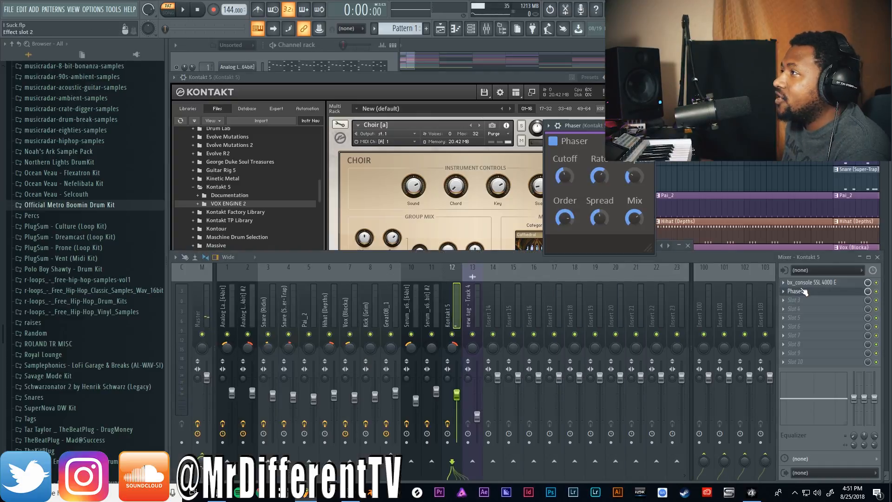
drag(596, 133, 227, 231)
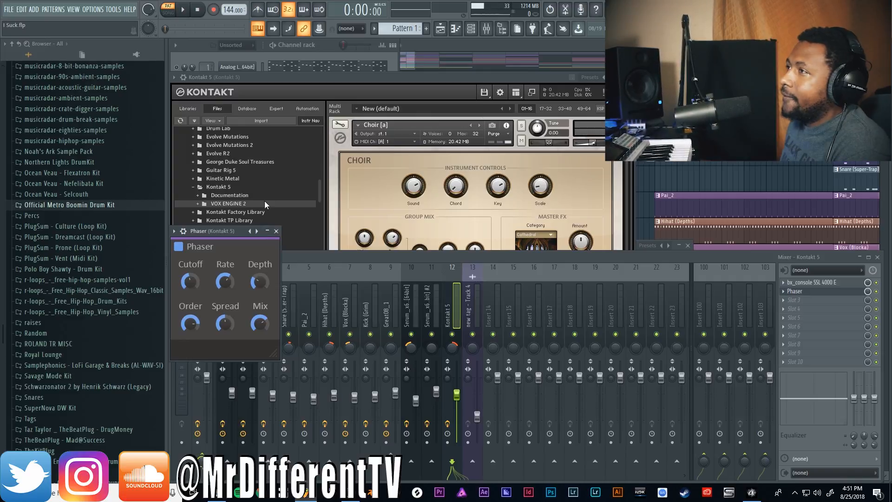
click(276, 231)
Unmute both Serum and both Analog Lab channels alongside Kontakt 5, and play the melodic parts together before stopping.
click(393, 46)
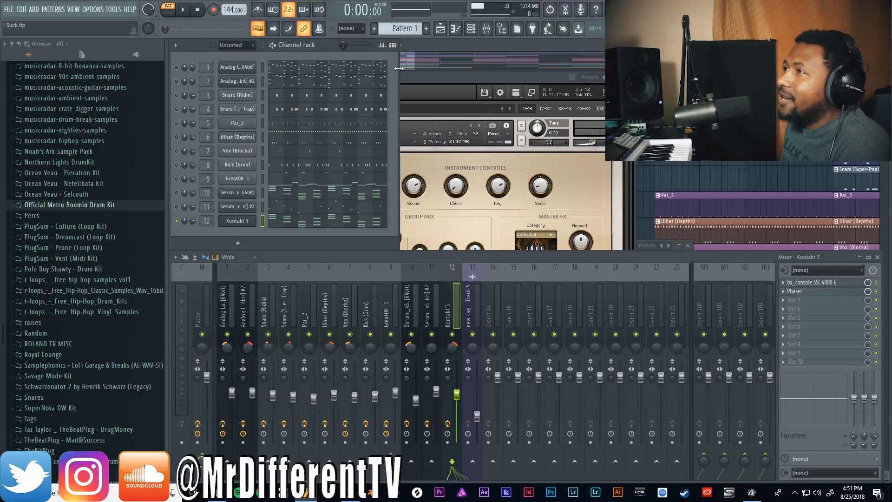
click(177, 192)
click(176, 206)
click(183, 10)
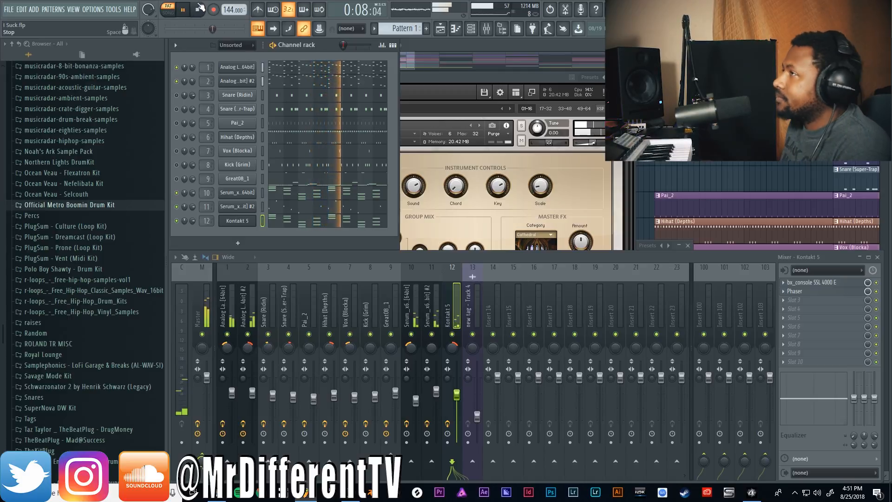
click(202, 10)
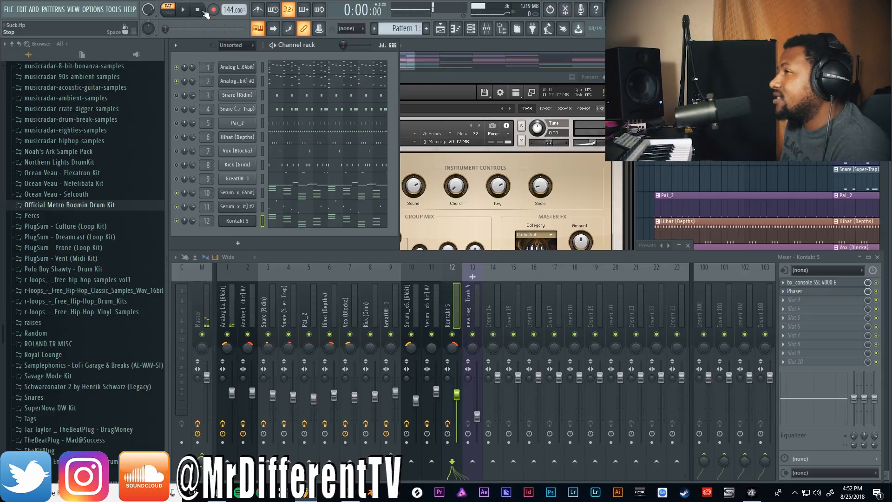
Unmute Great08_1, Kick (Grim), Vox (Blocka), Hihat (Depths), Pai_2 and both snares so every channel is active.
click(177, 179)
click(177, 166)
click(177, 151)
click(176, 138)
click(176, 123)
click(177, 109)
click(177, 95)
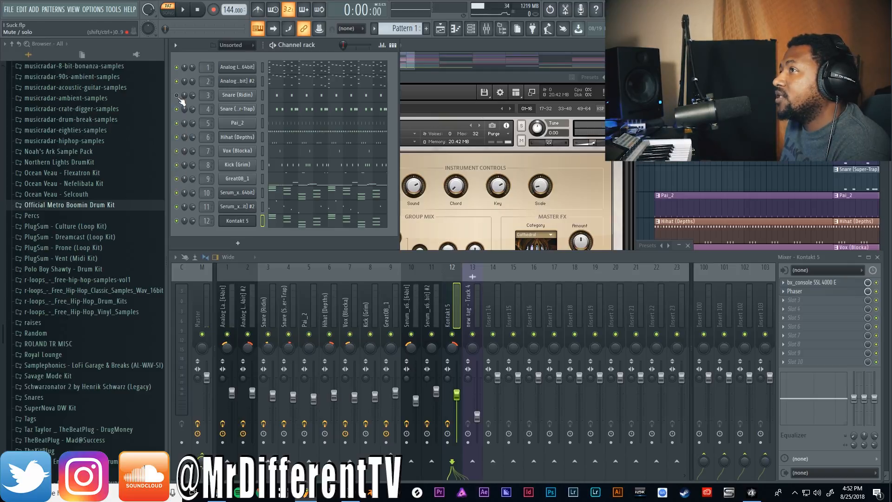
Play the full beat with all channels, set the main volume to 91%, and stop playback.
click(183, 9)
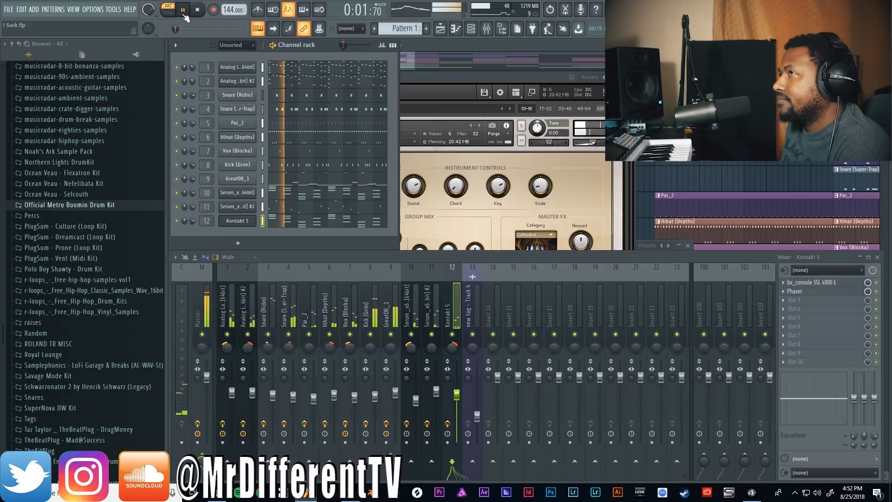
drag(169, 29, 147, 14)
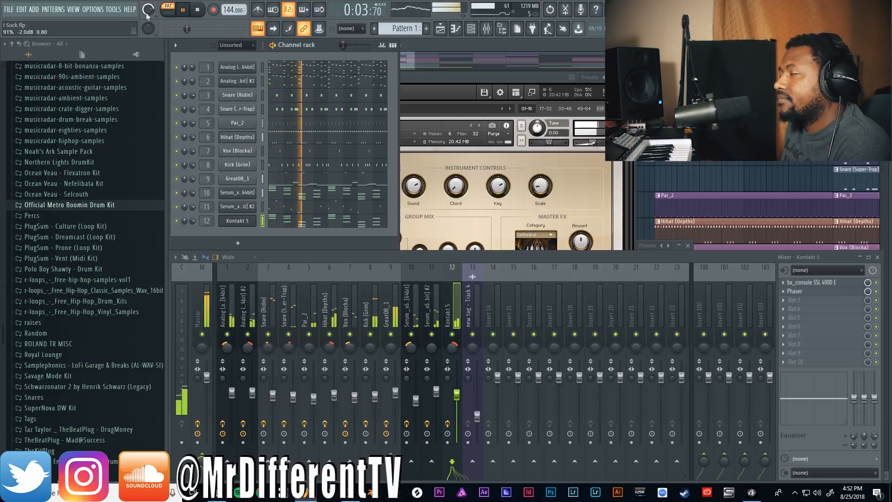
click(199, 11)
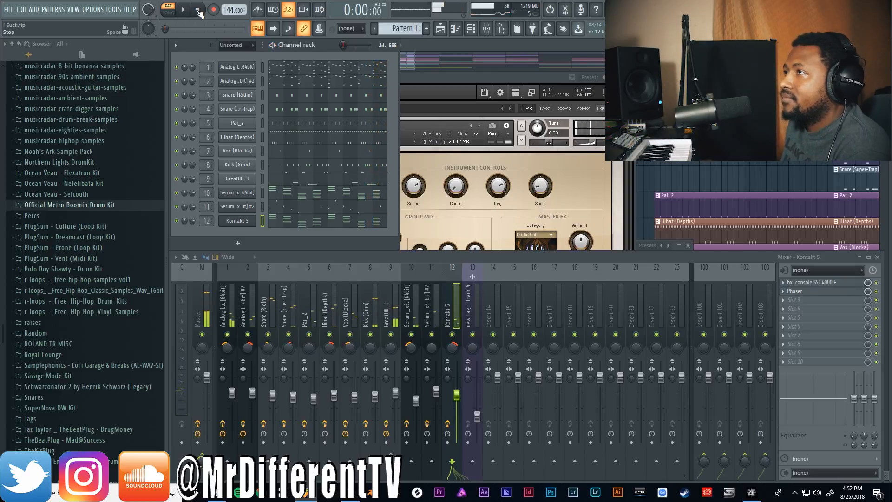
Select the Master track in the mixer to examine its effects chain.
click(205, 295)
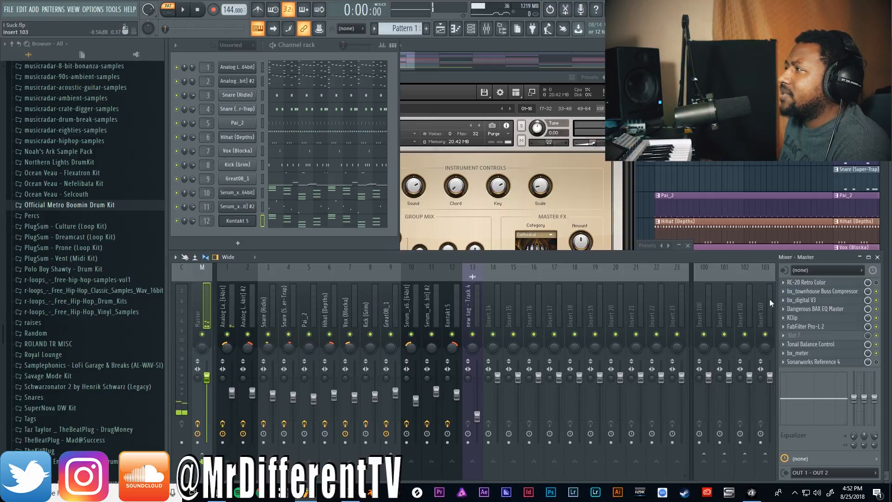